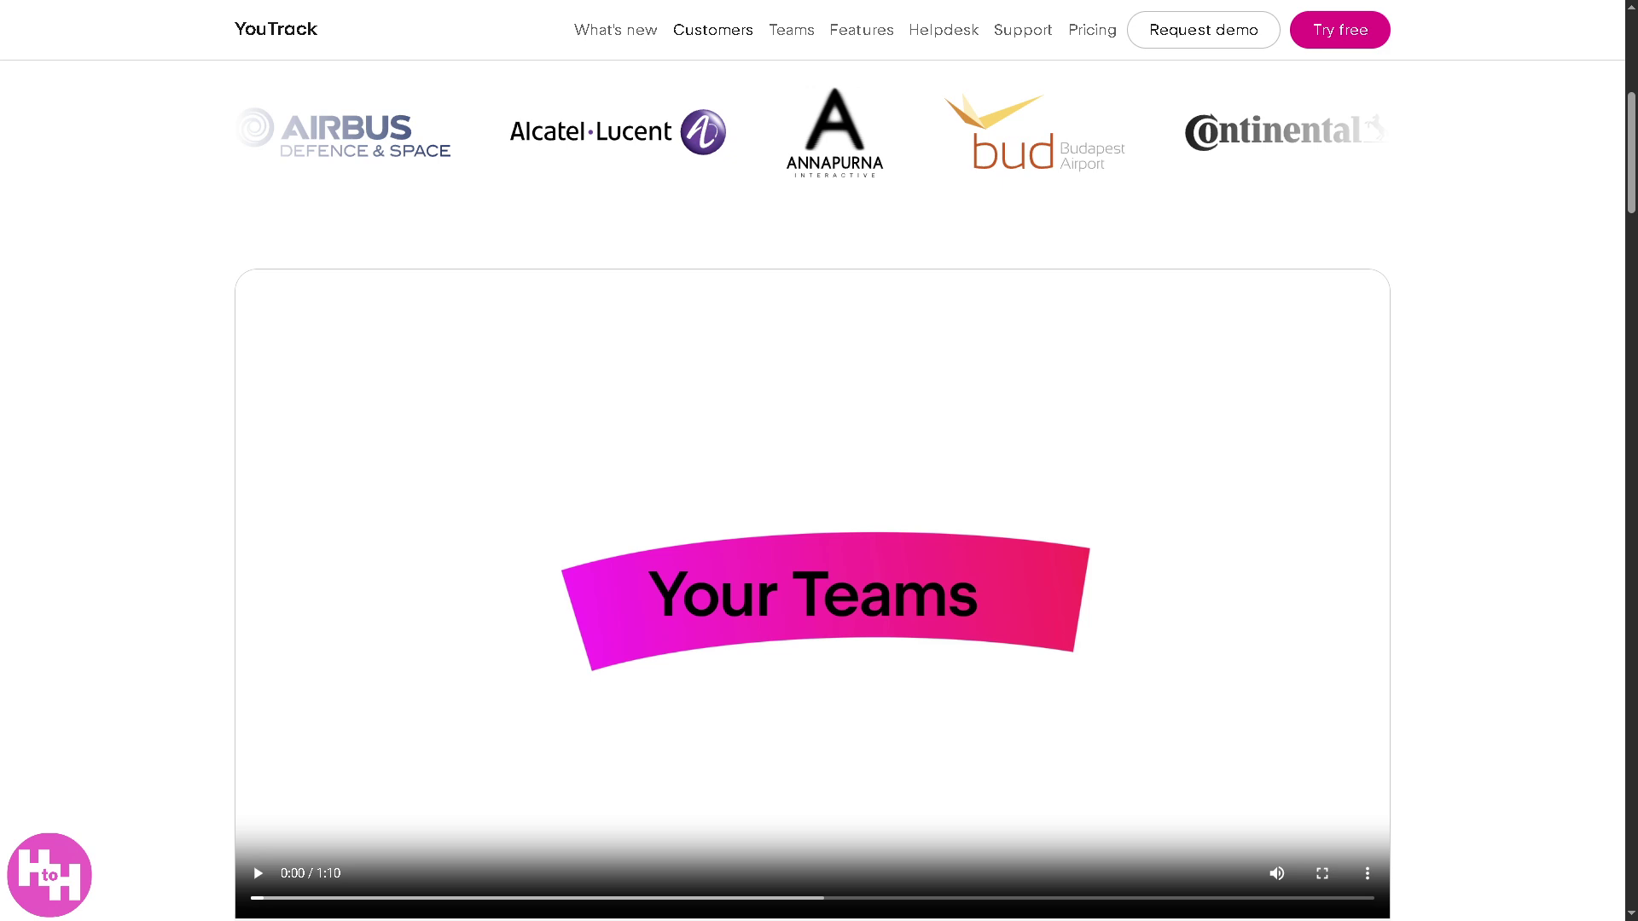
Play the YouTrack product introduction video.
click(258, 873)
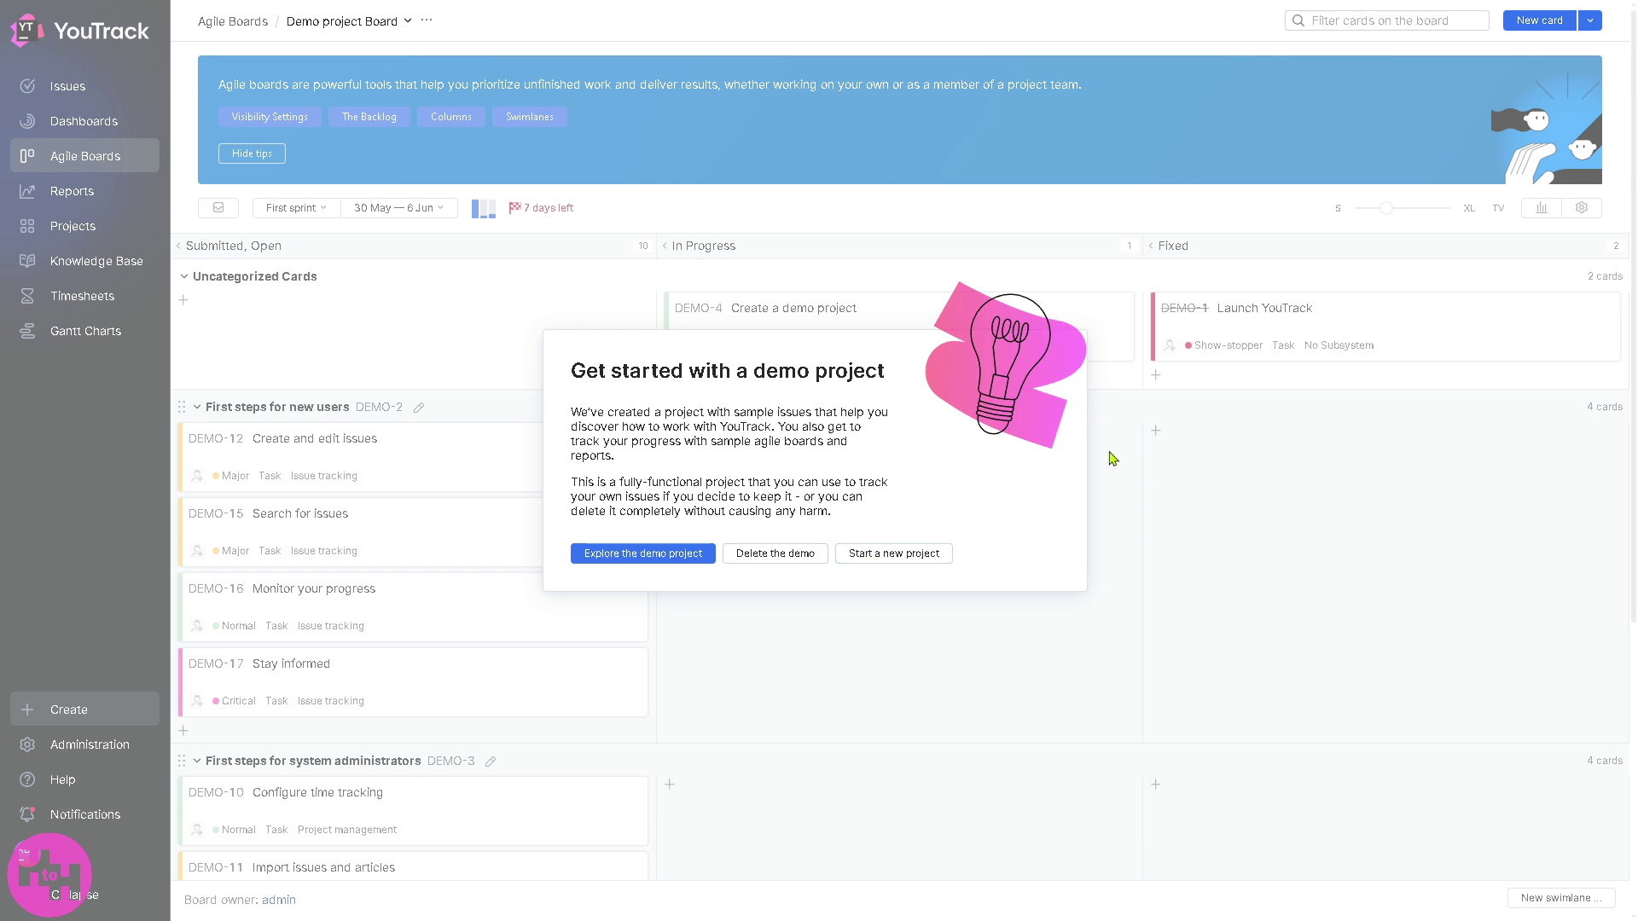
Start a new project instead of the demo, then list all 19 Demo project issues.
click(911, 557)
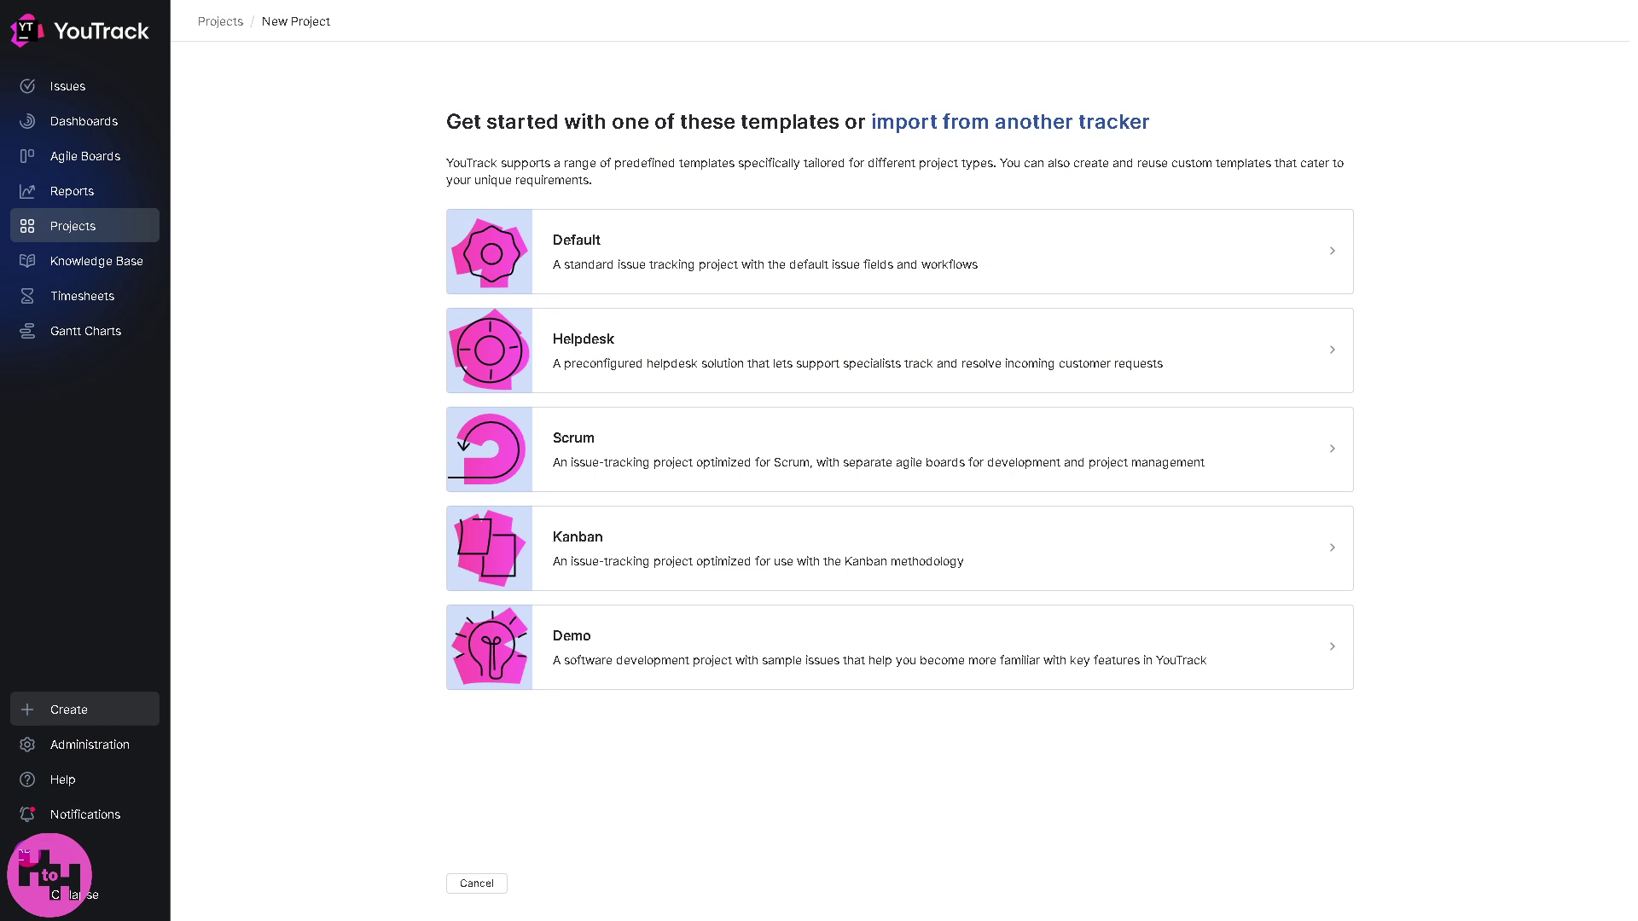
click(110, 86)
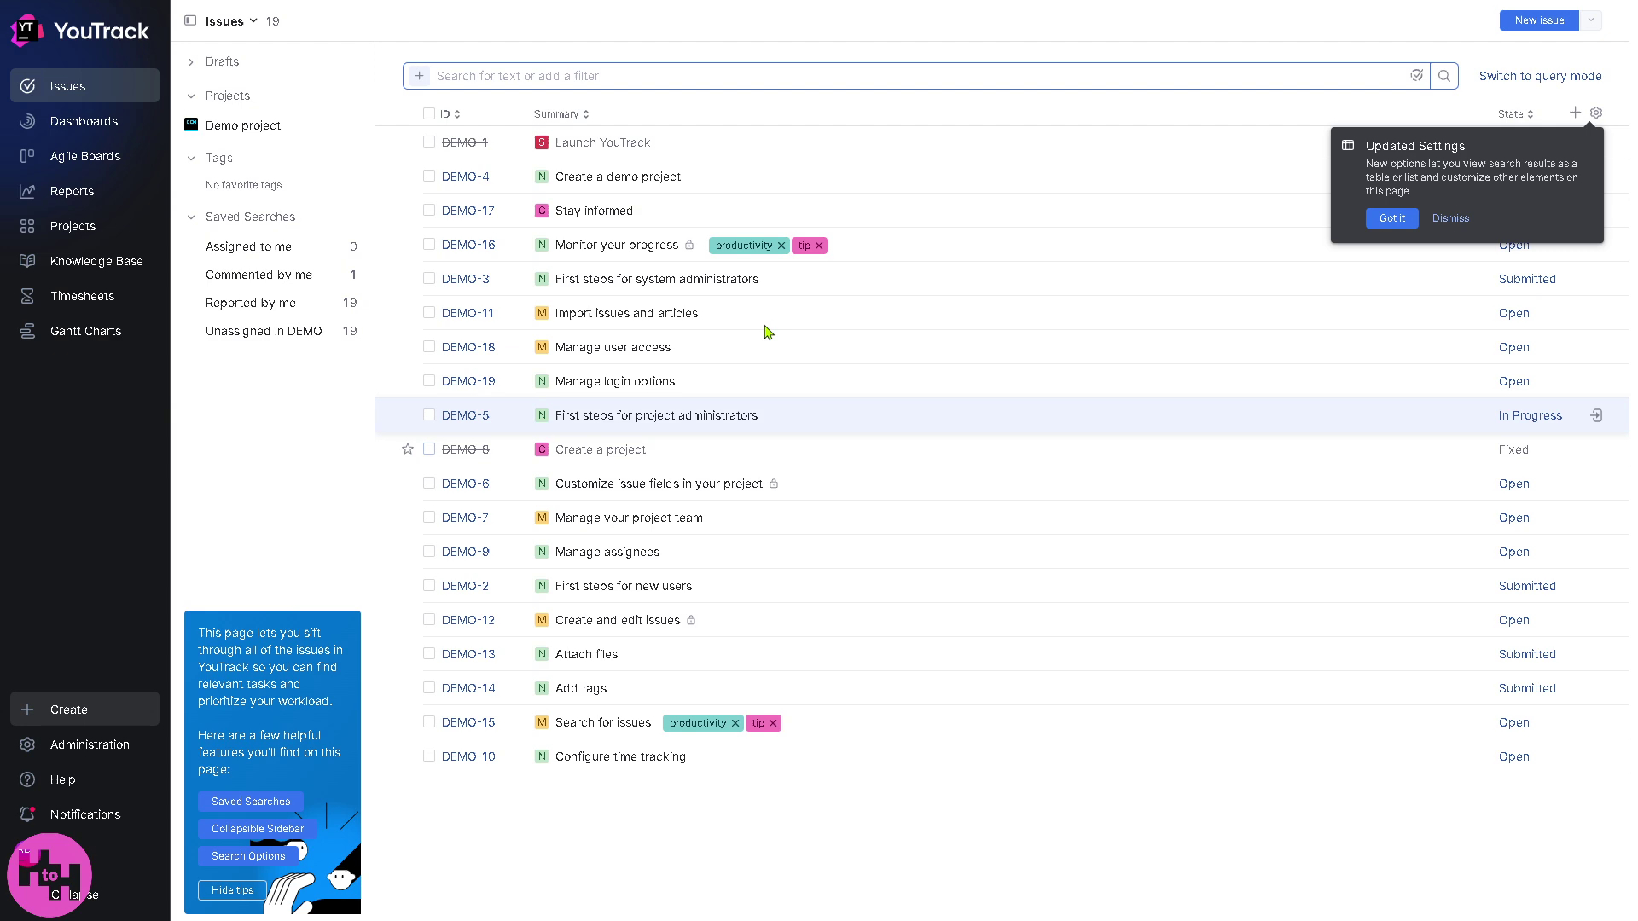
Start a new issue with the summary 'How to use YOUTRACK'.
click(1515, 32)
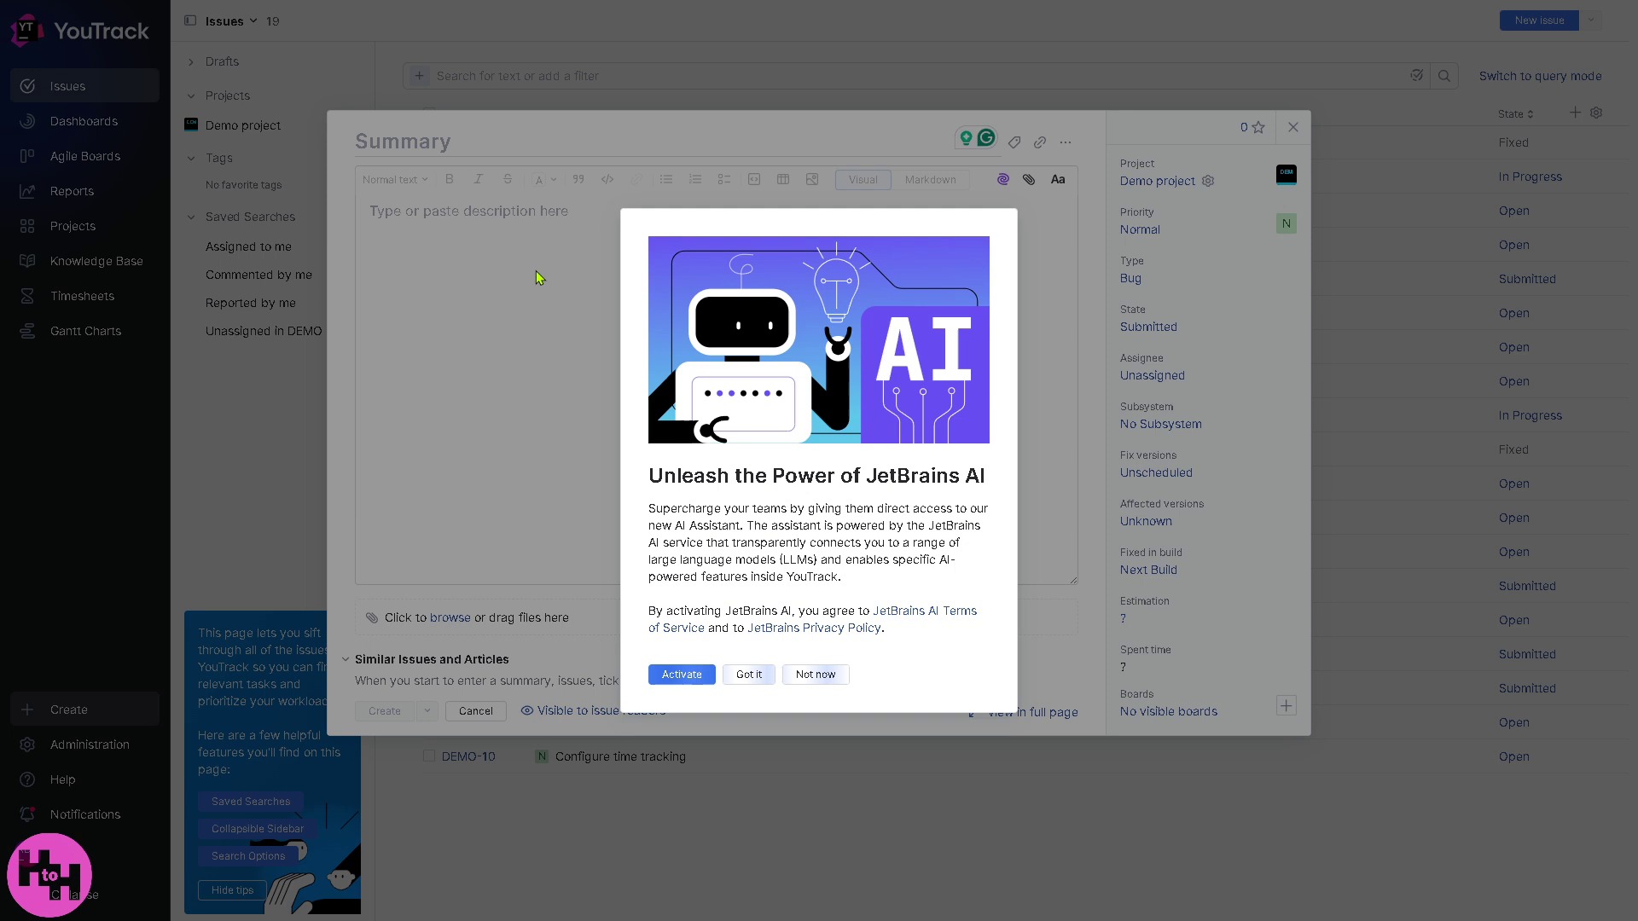
click(748, 674)
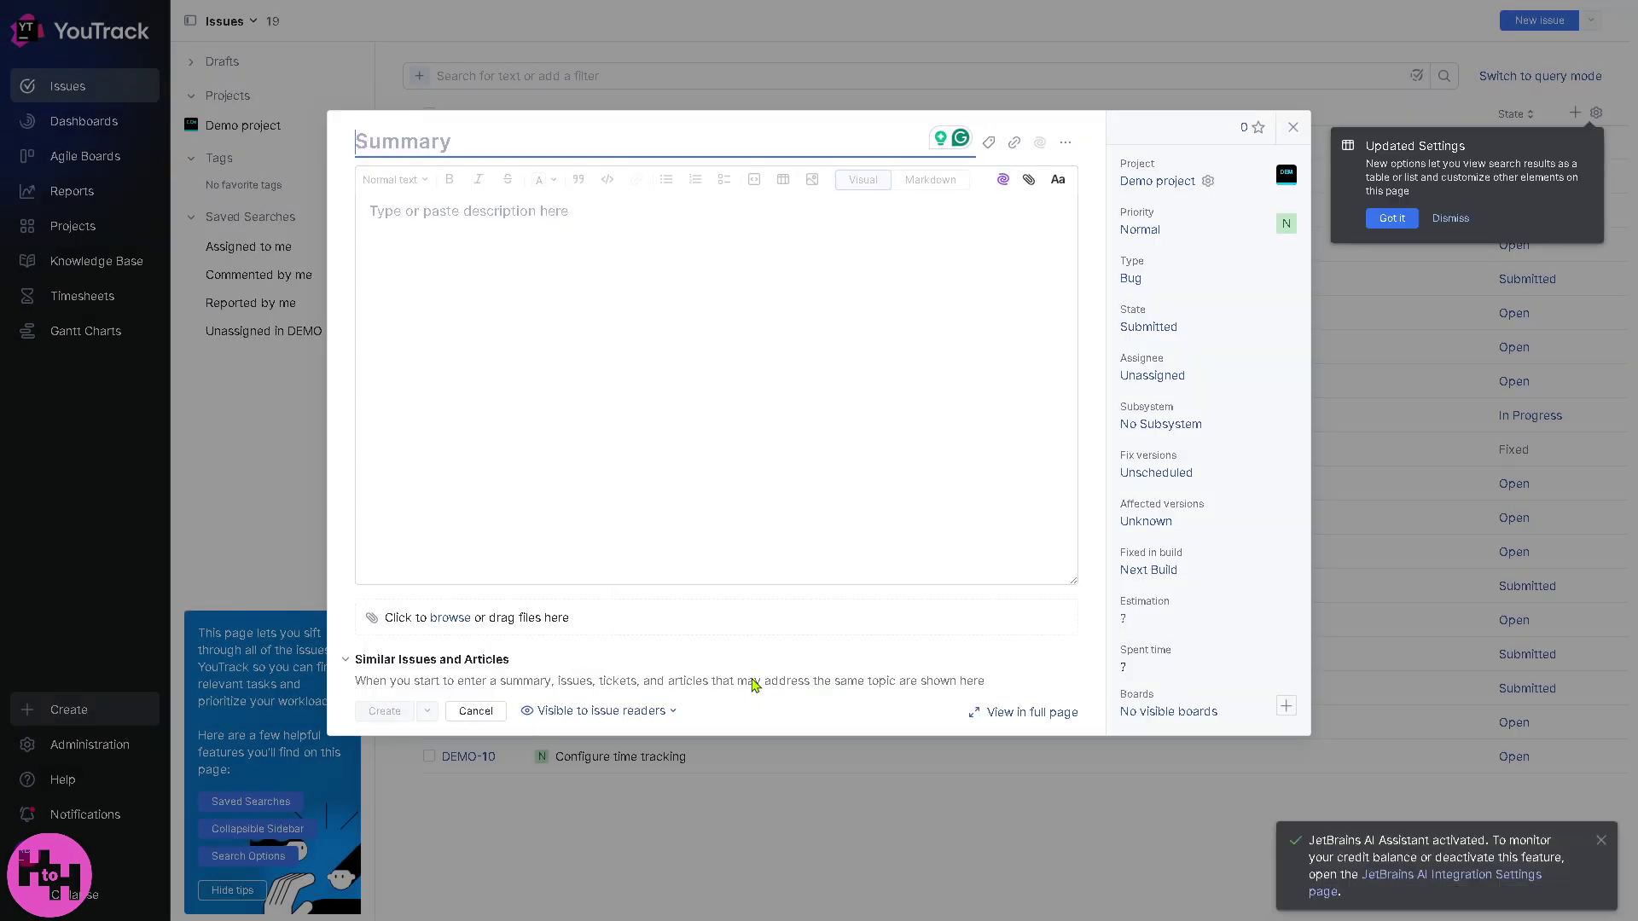
click(534, 139)
text(How to )
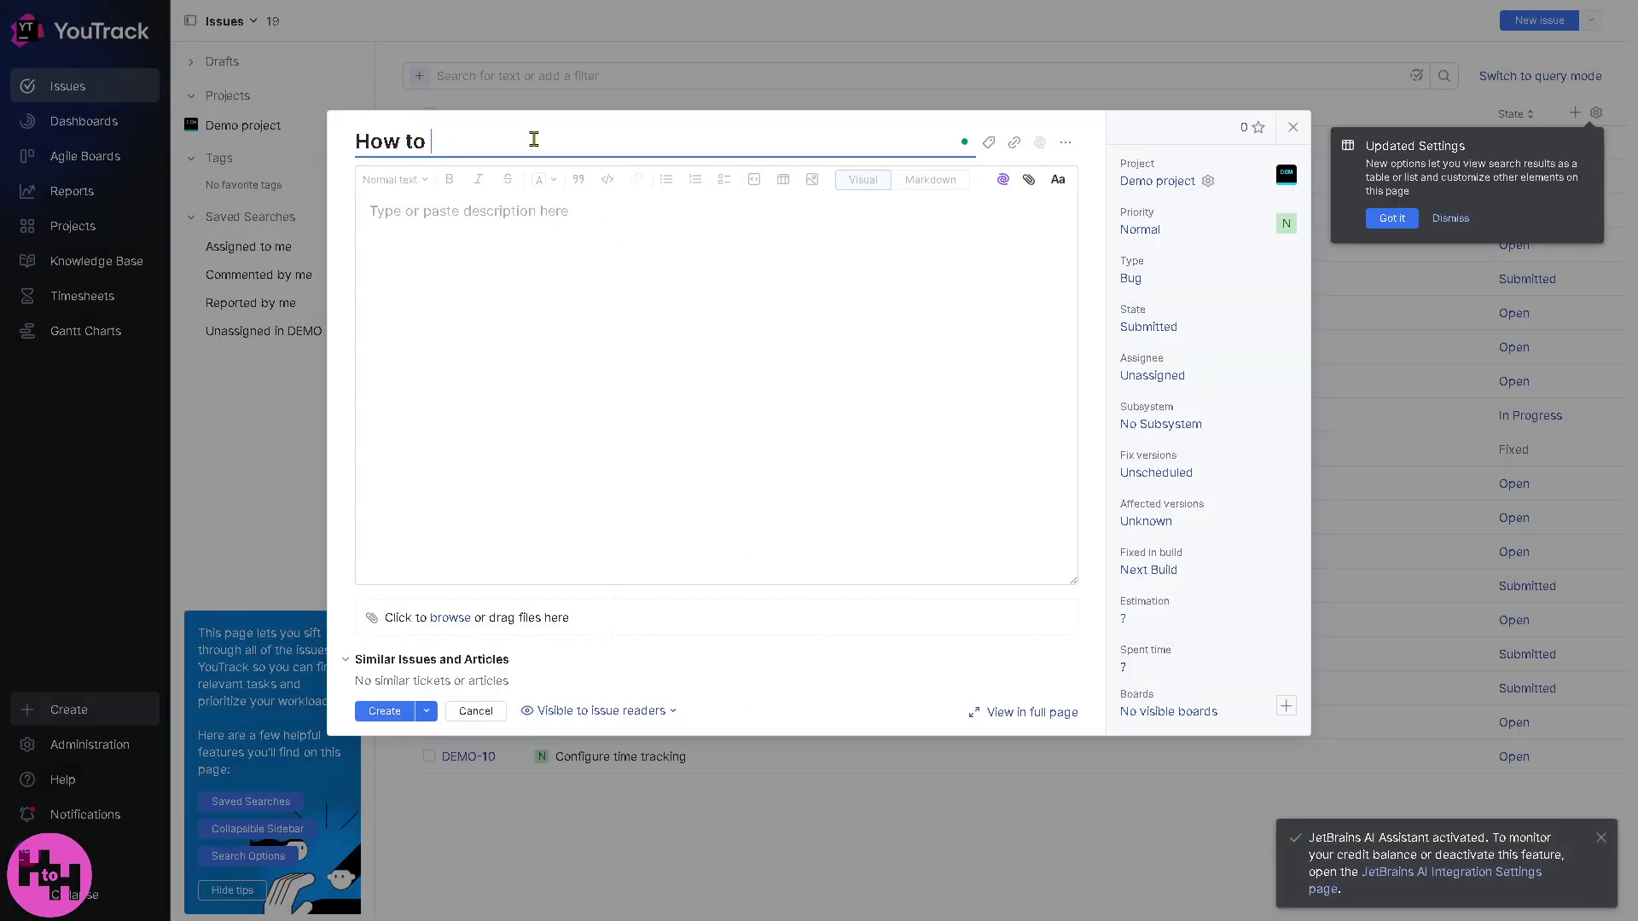
text(use YOUTRACKS)
Add the summary line and H-to-H logo to the description, then create issue DEMO-20.
key(ctrl+a)
key(ctrl+c)
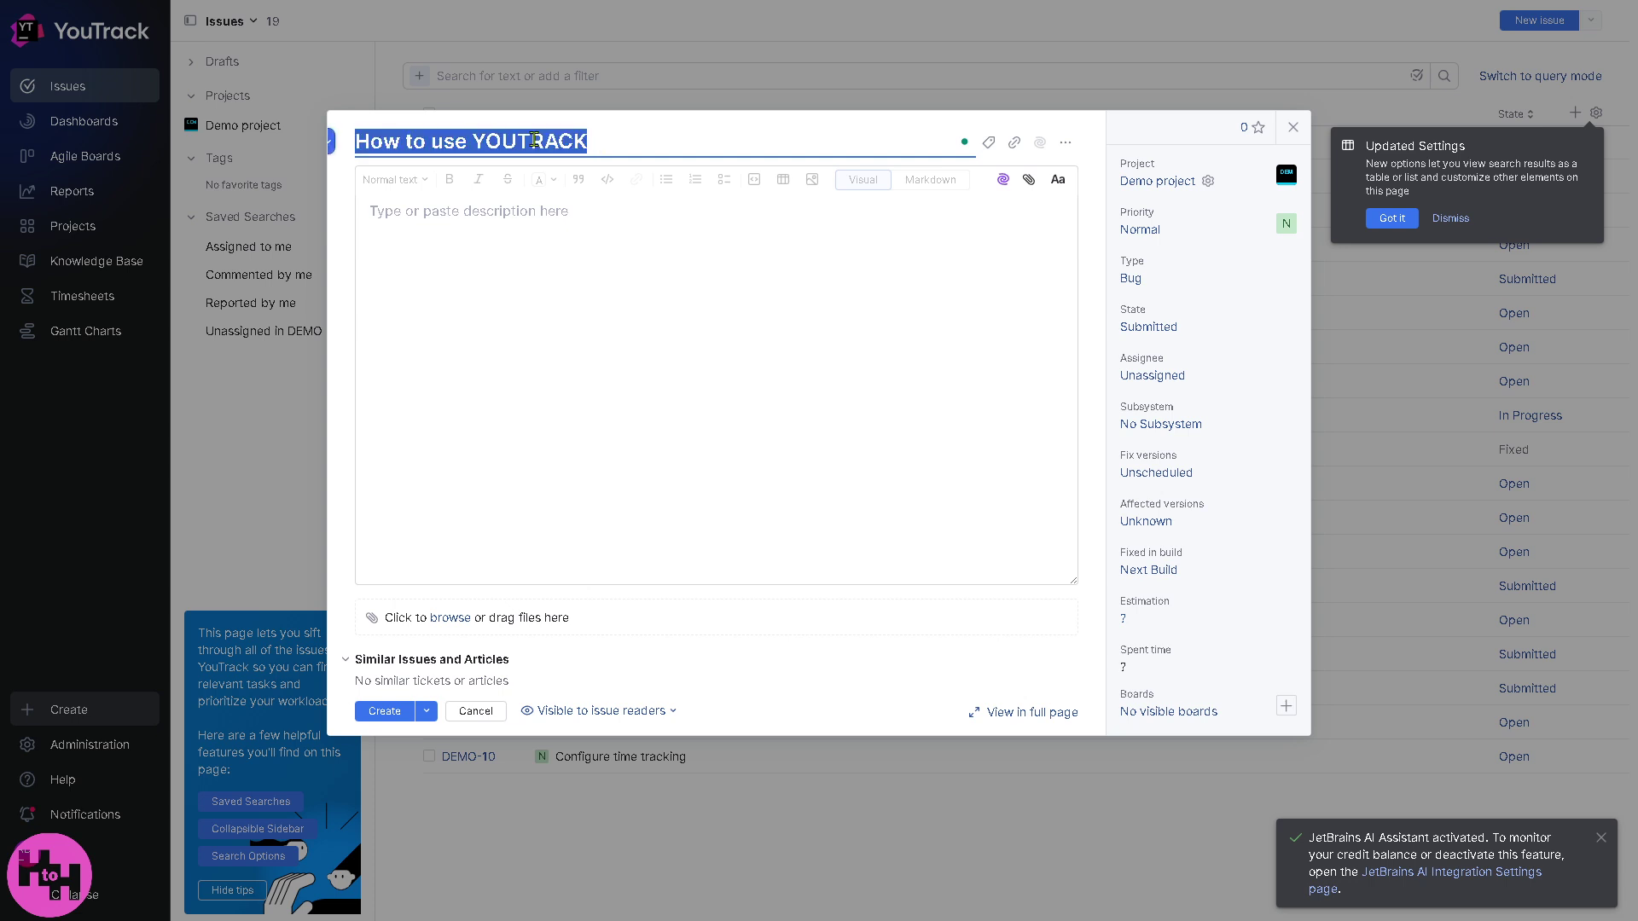
click(601, 357)
key(ctrl+v)
key(ctrl+a)
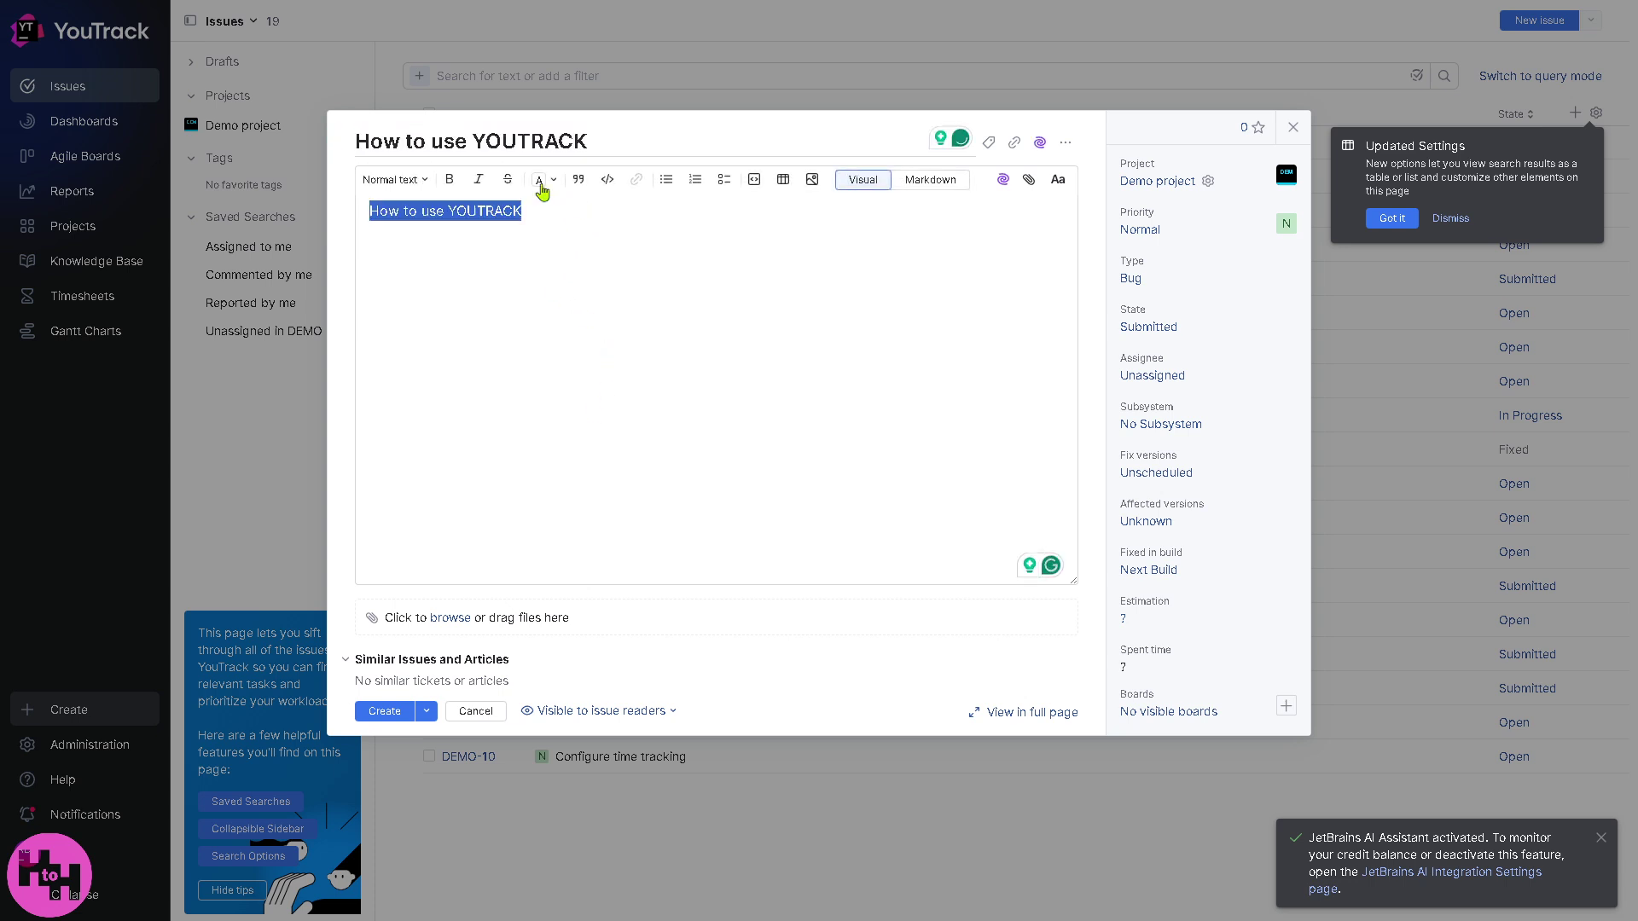
click(594, 169)
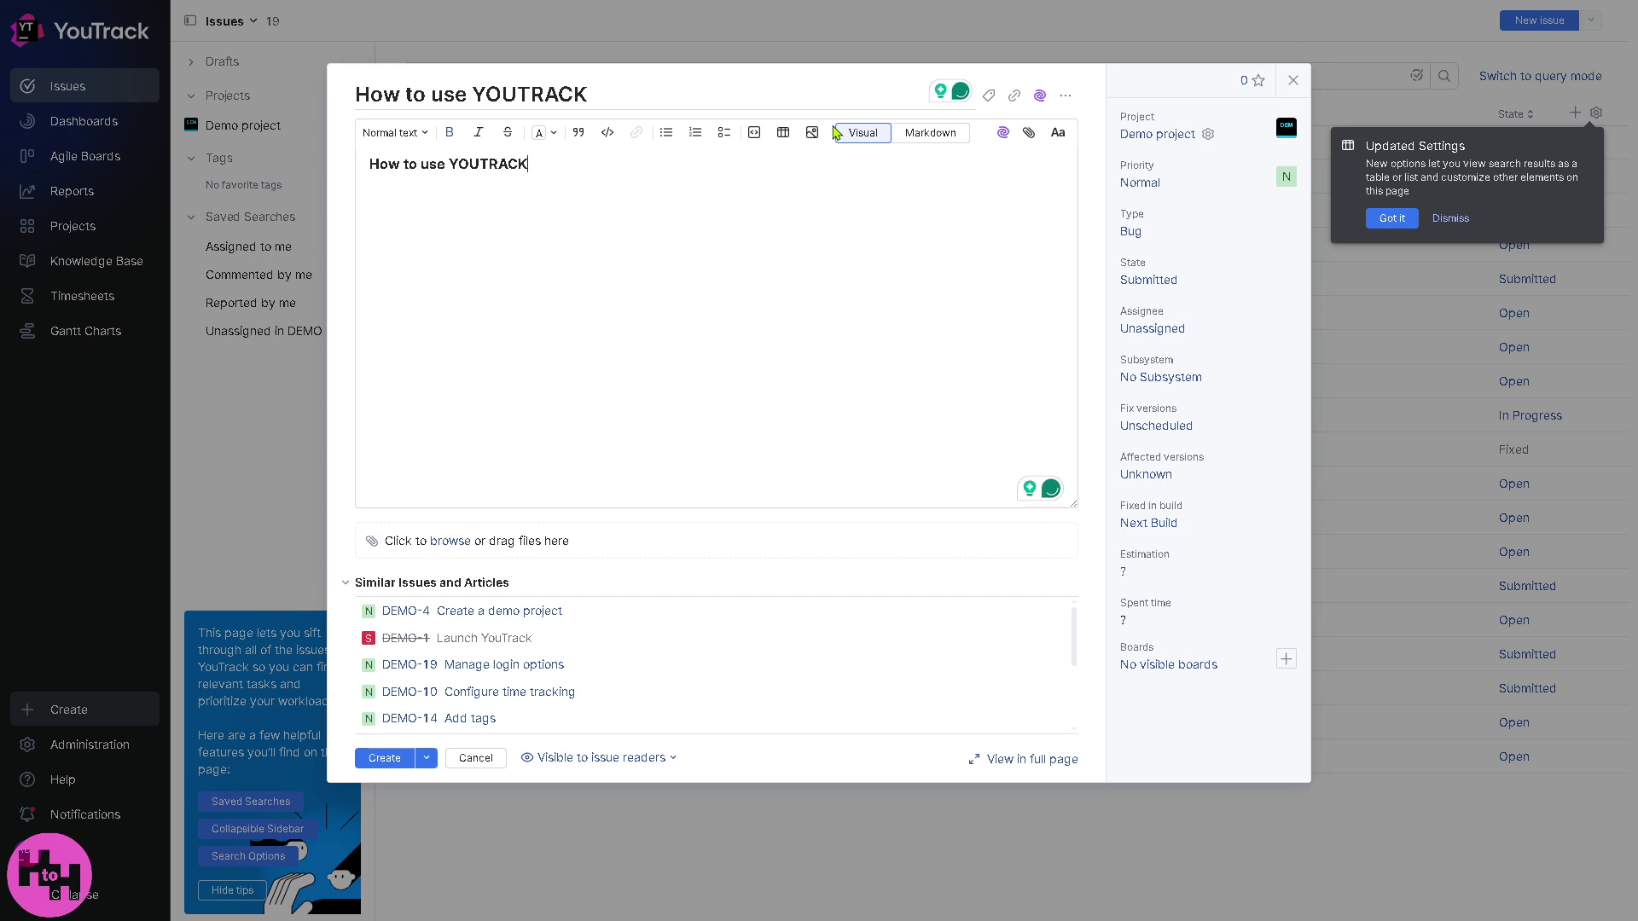
key(Return)
key(Return)
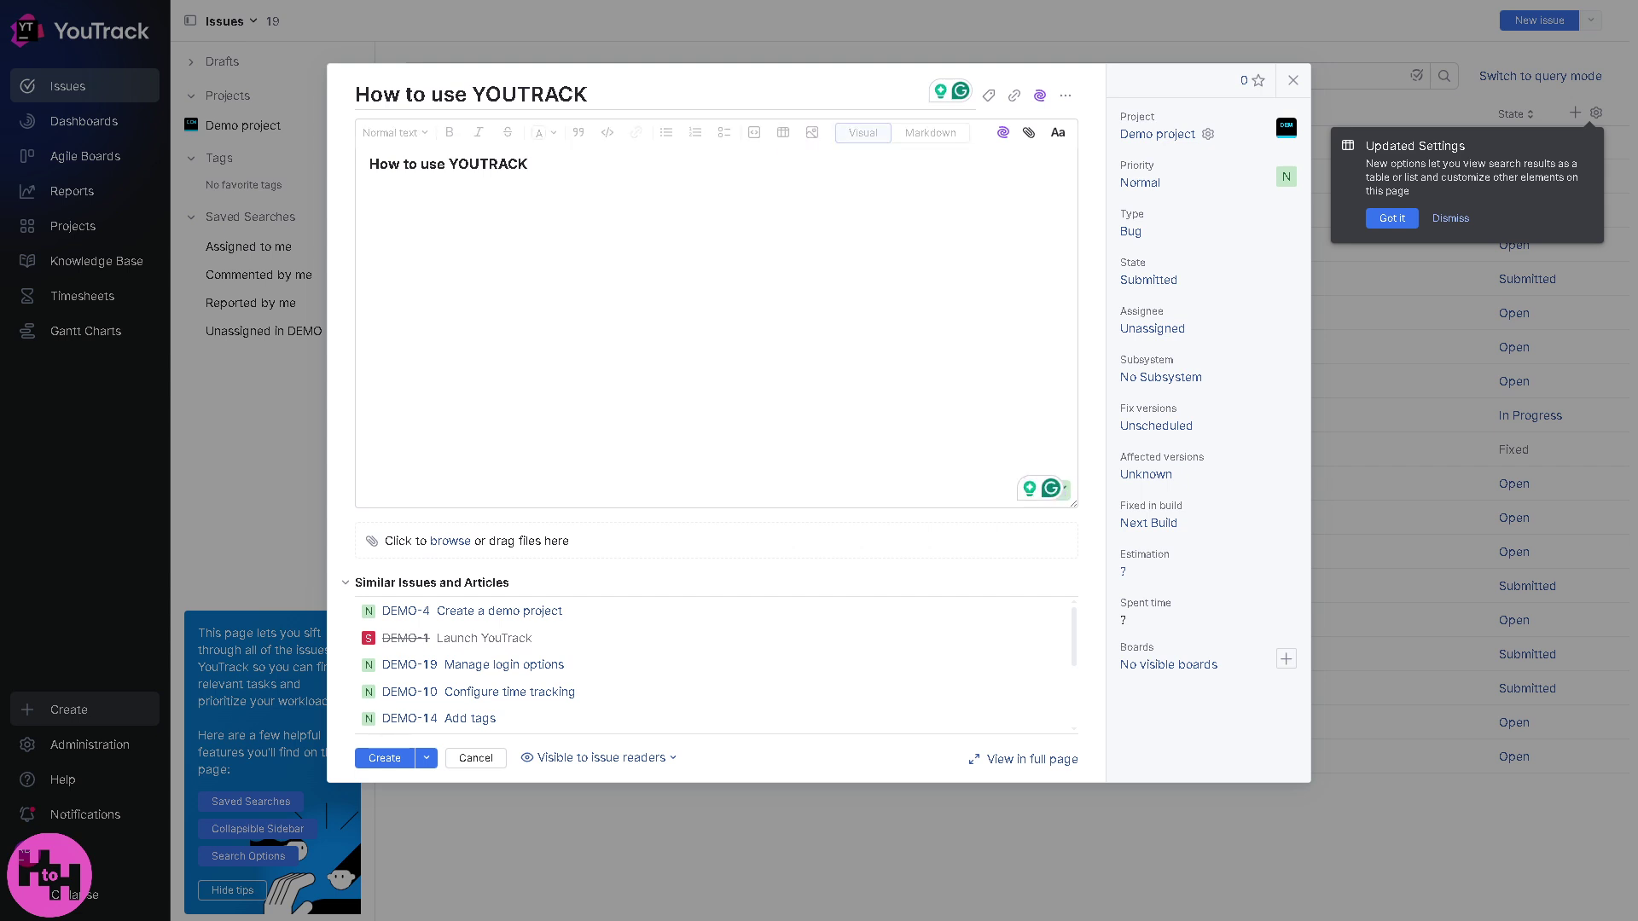
key(ctrl+v)
click(386, 813)
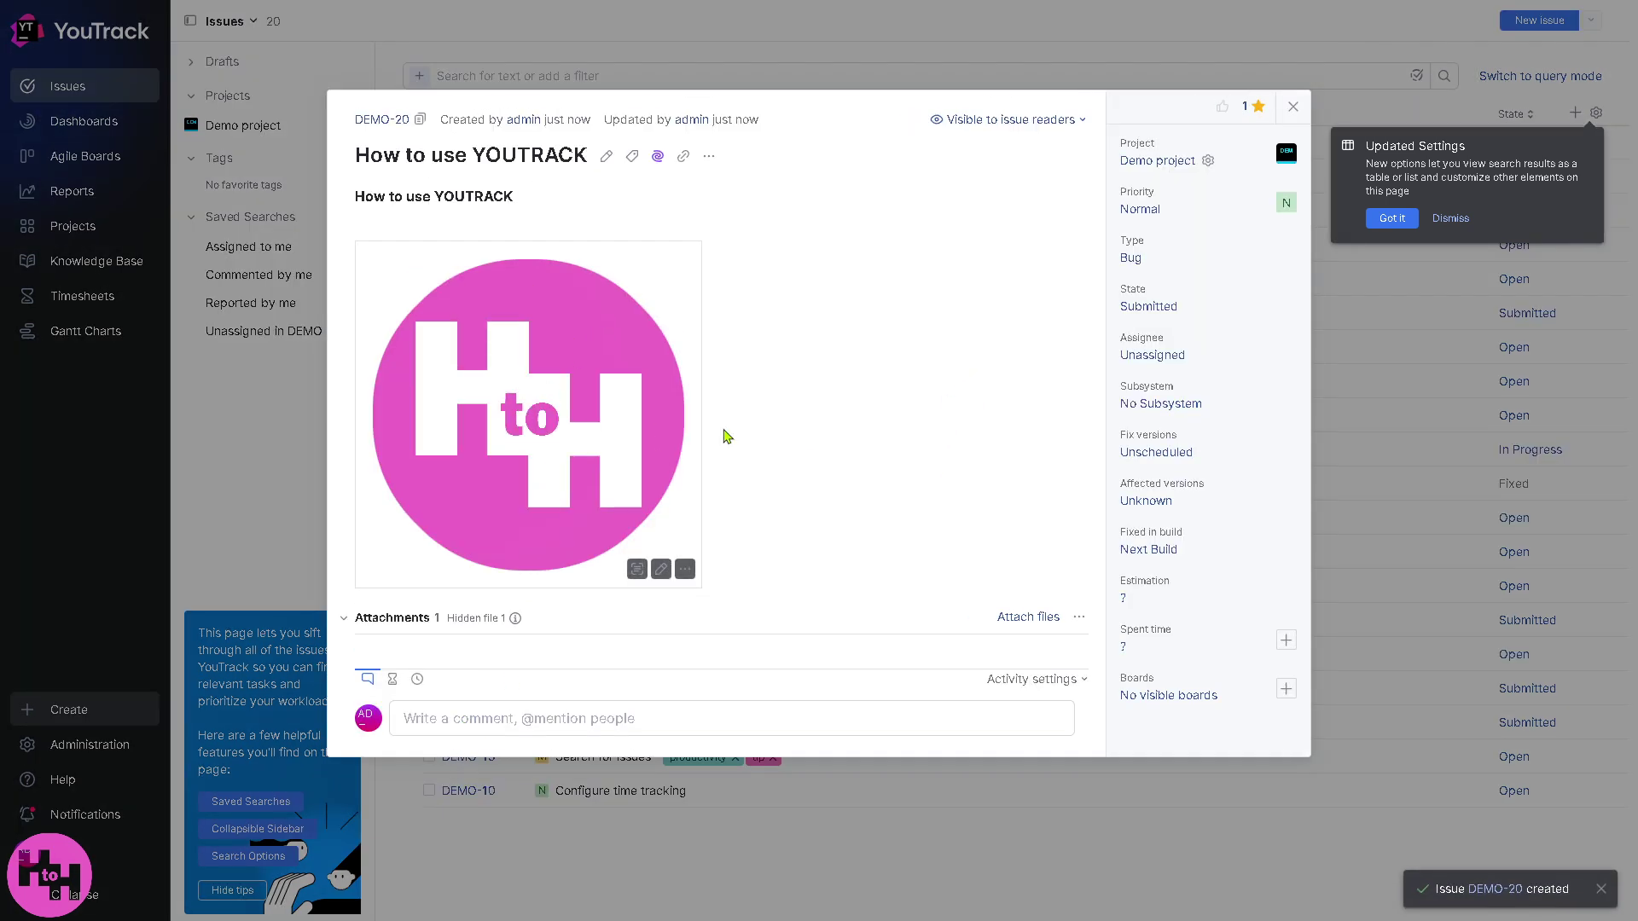
click(1292, 107)
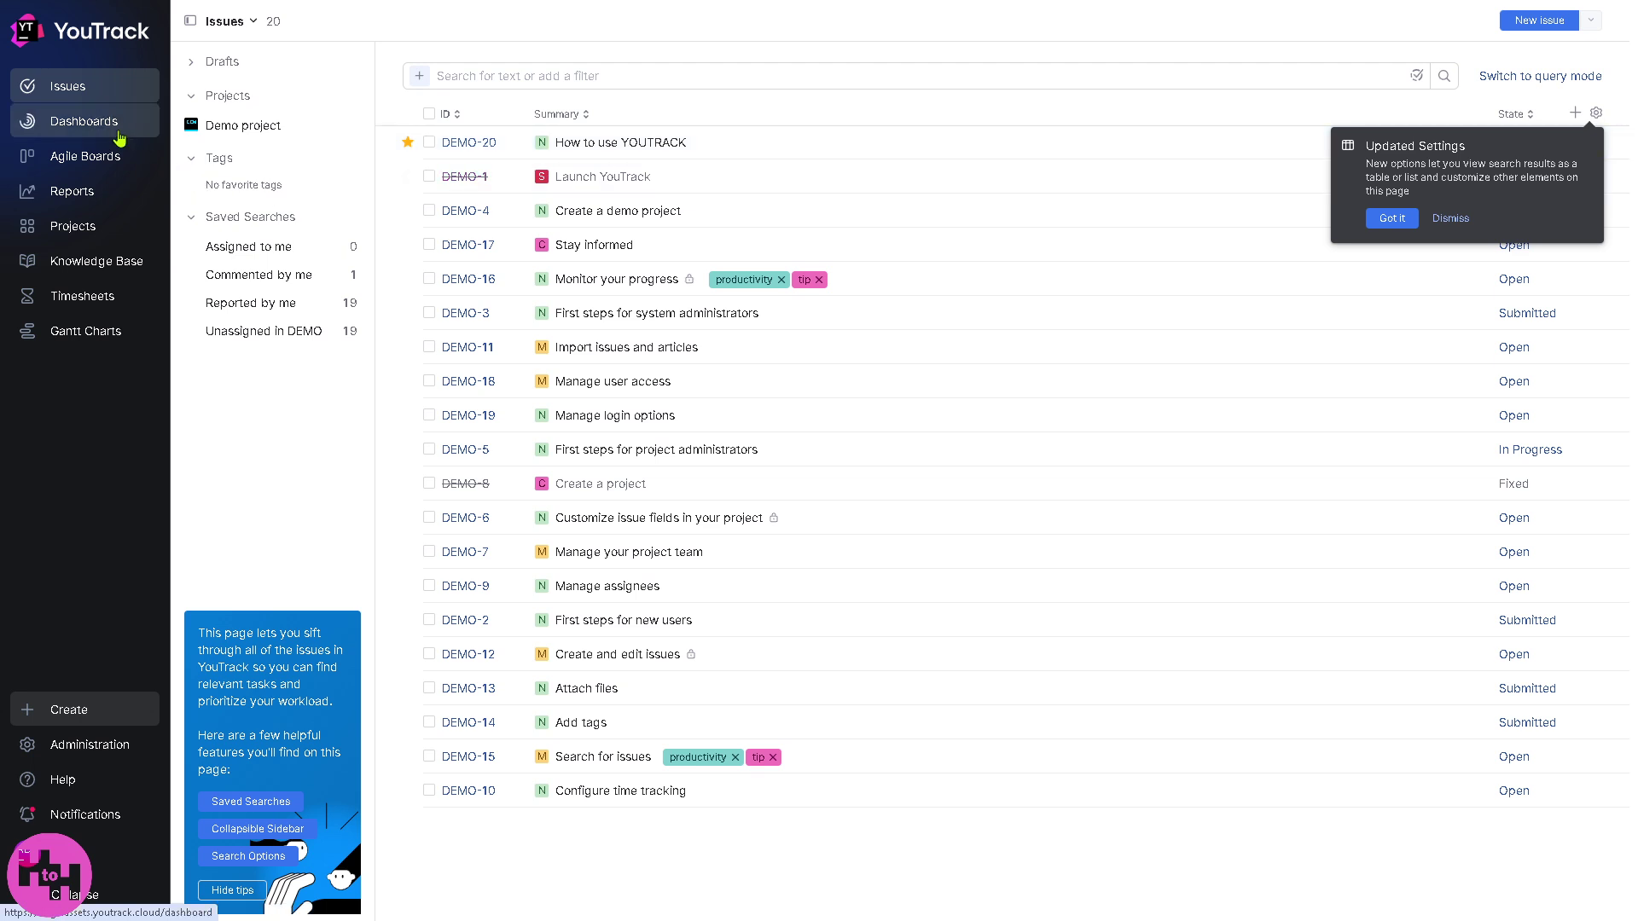
Open the DEMO Dashboard, browse the available widgets without adding one, and scroll down.
click(83, 121)
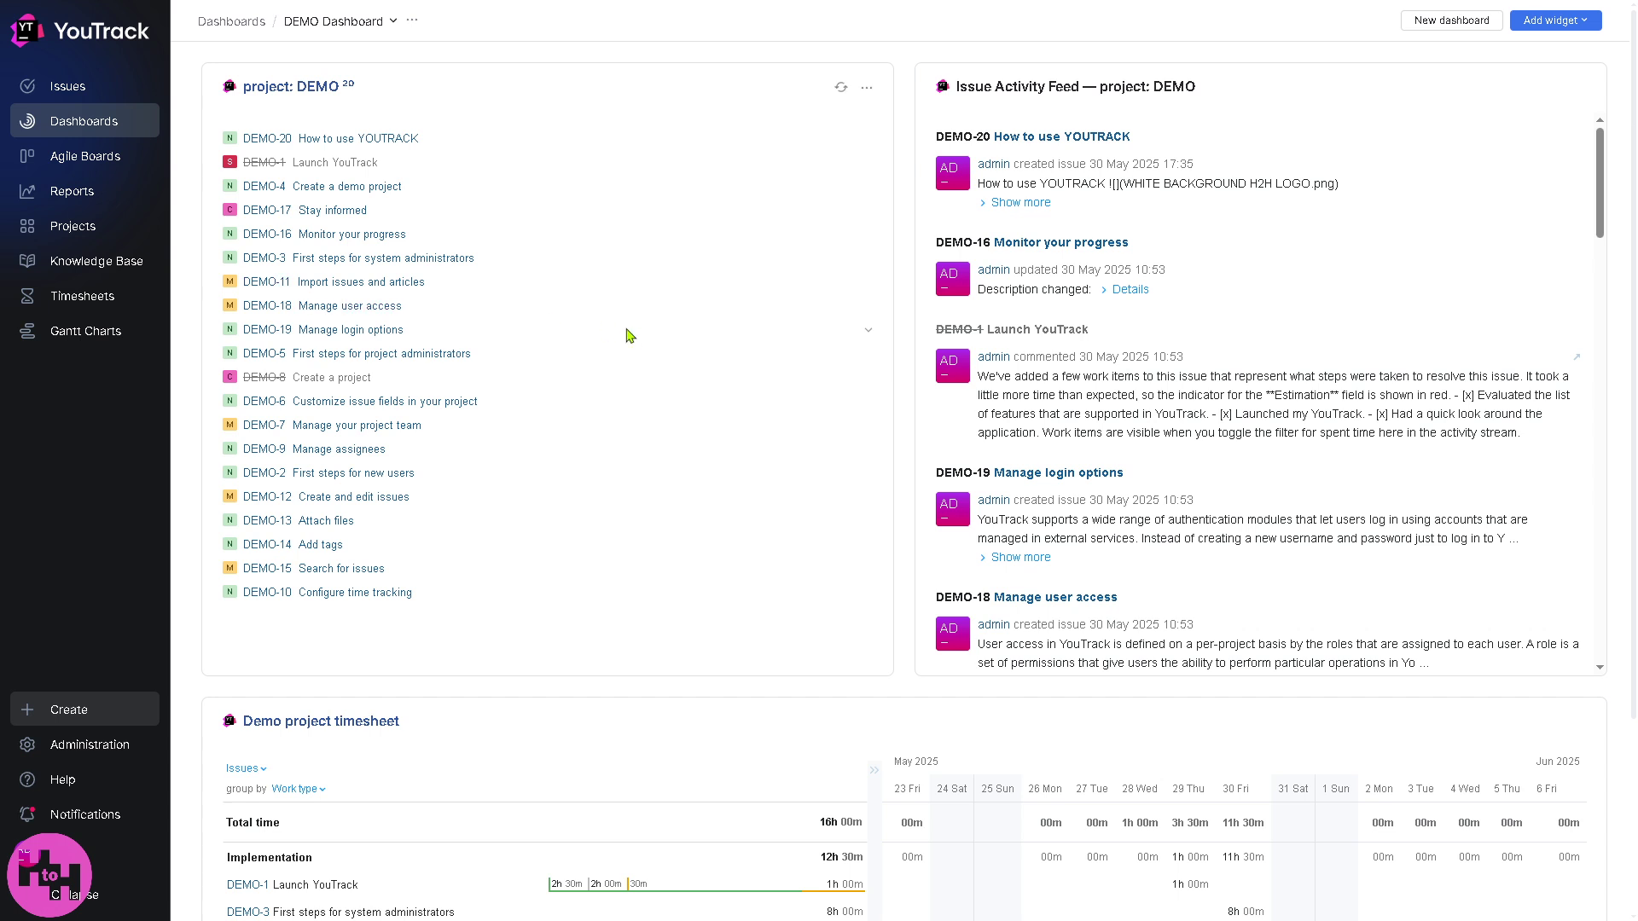
click(1548, 24)
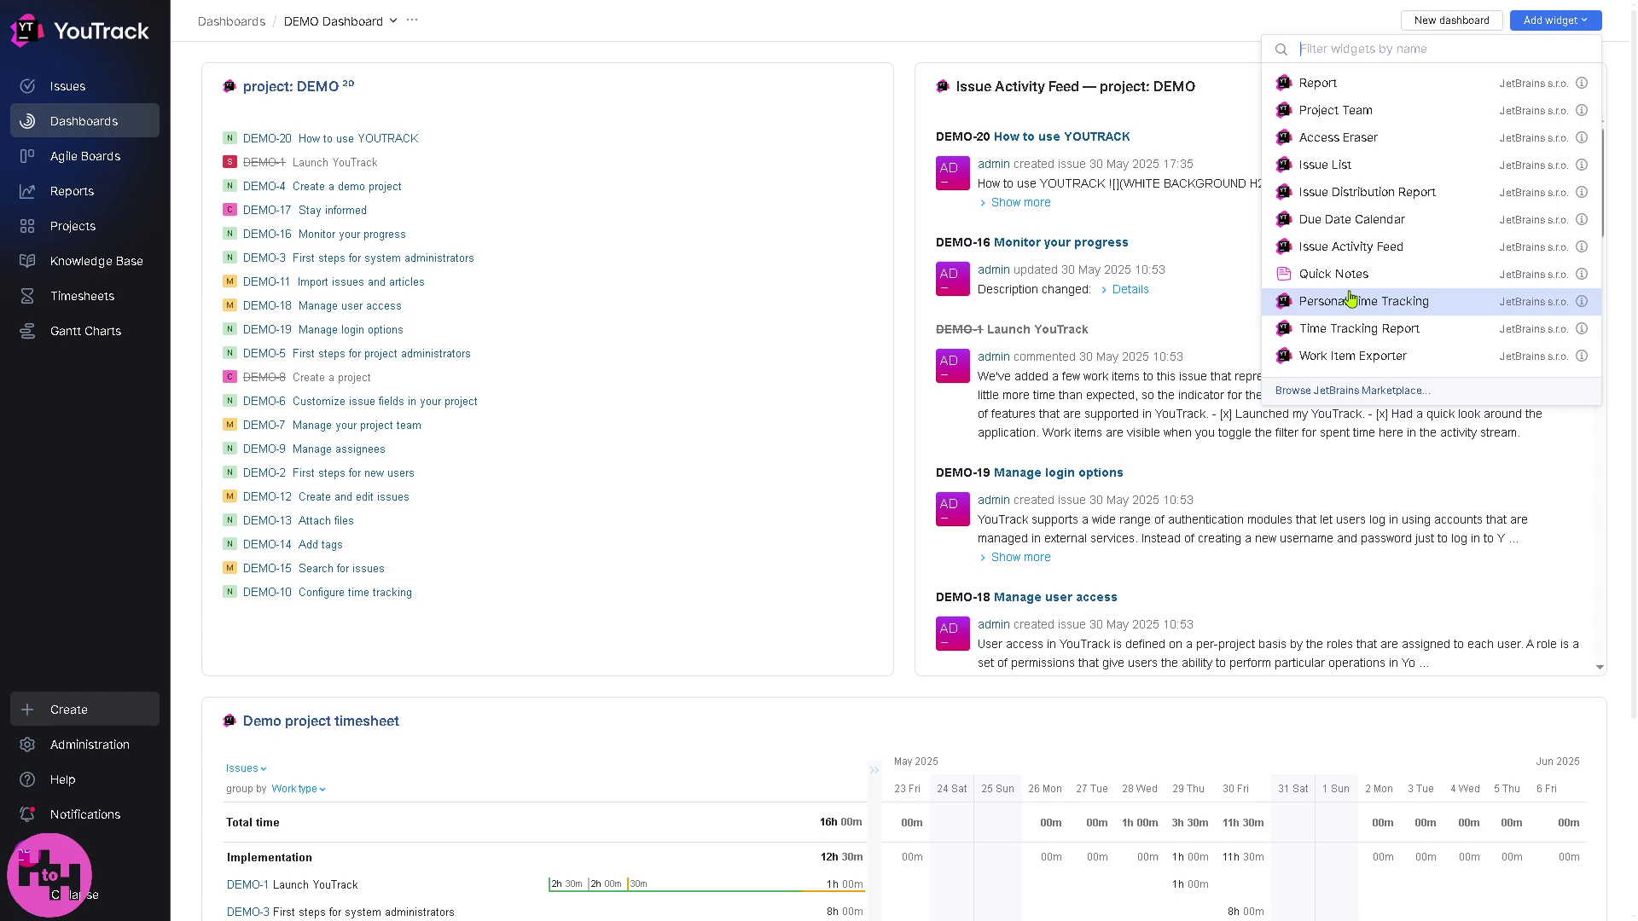
click(1343, 363)
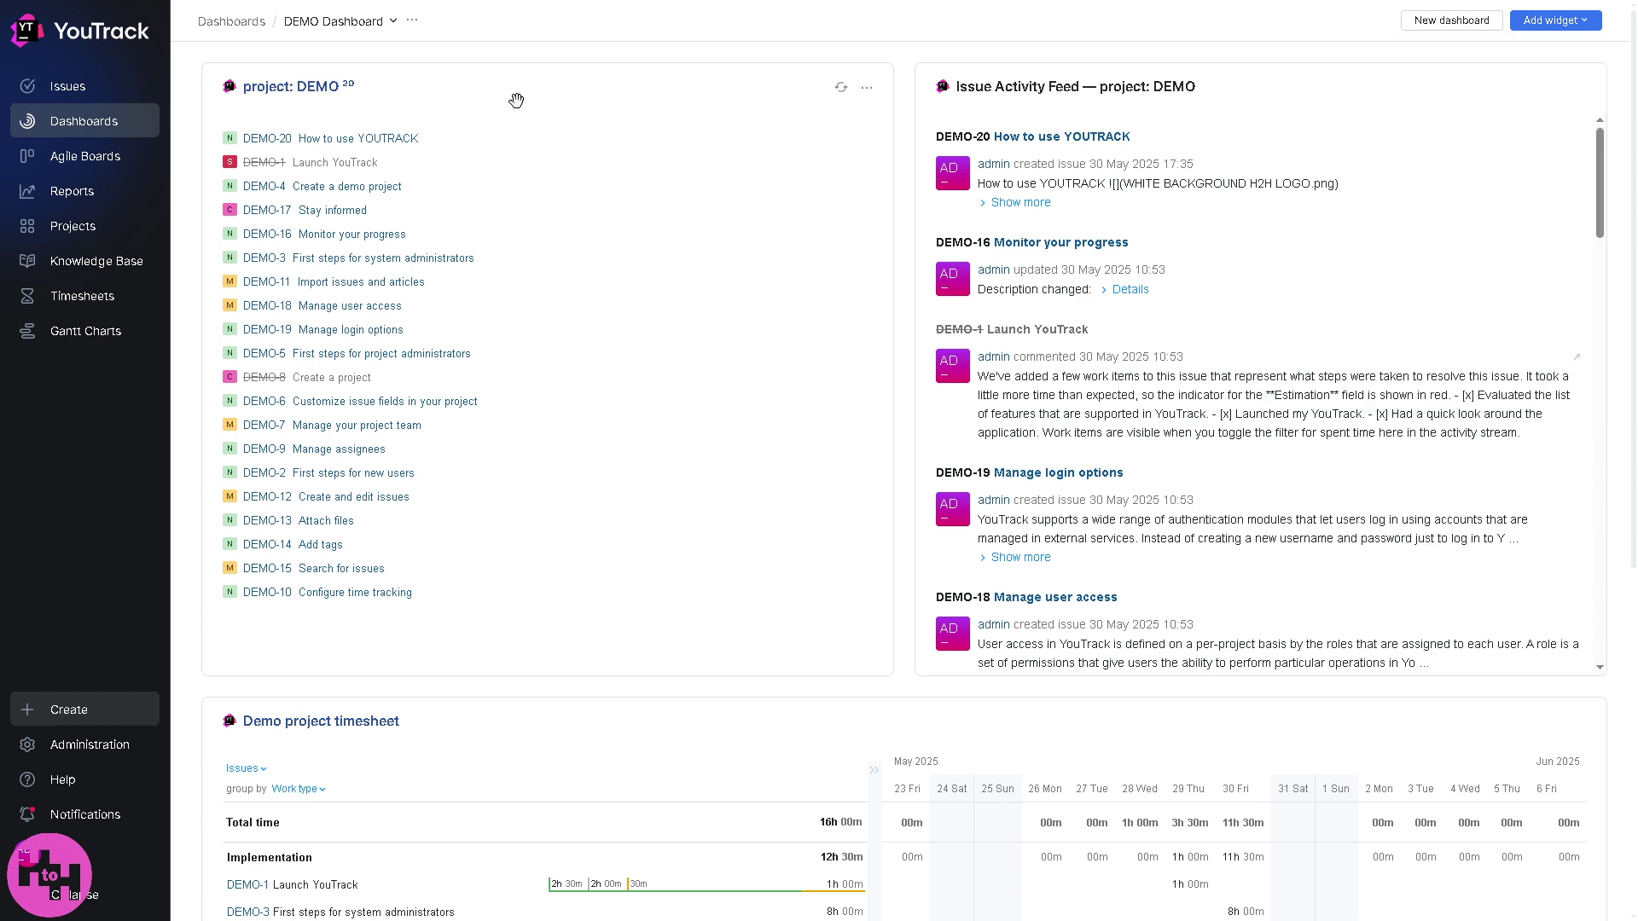
scroll(863, 305, down, 2)
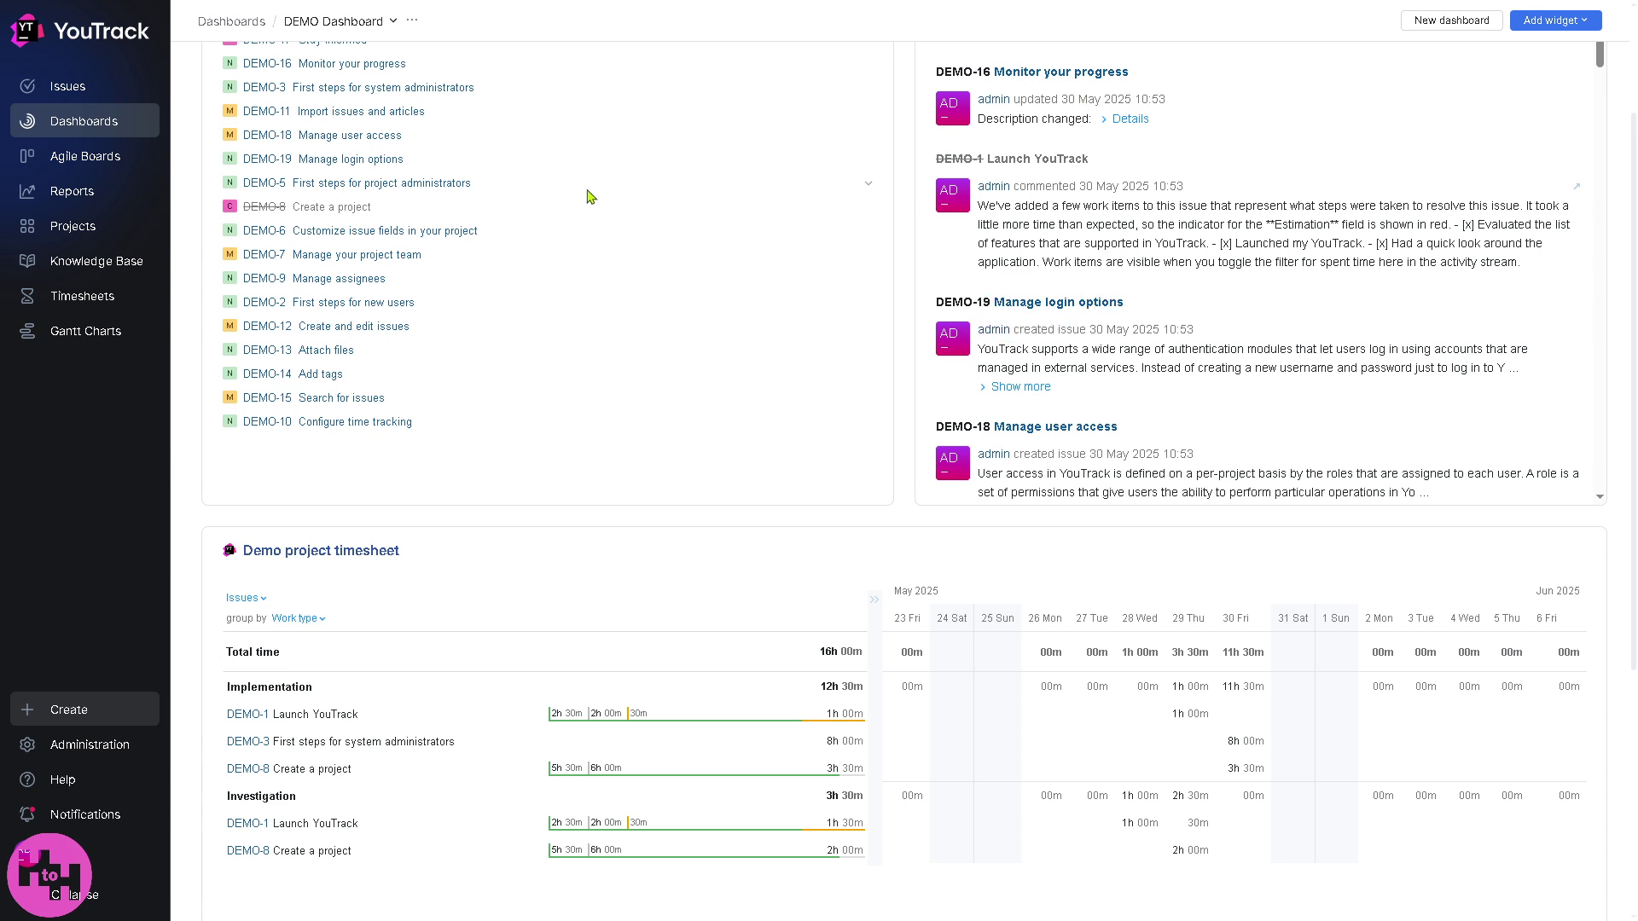
Create card DEMO-21 'How to use YOUTRACK' on the Demo project Board, repeating the title as description.
click(85, 159)
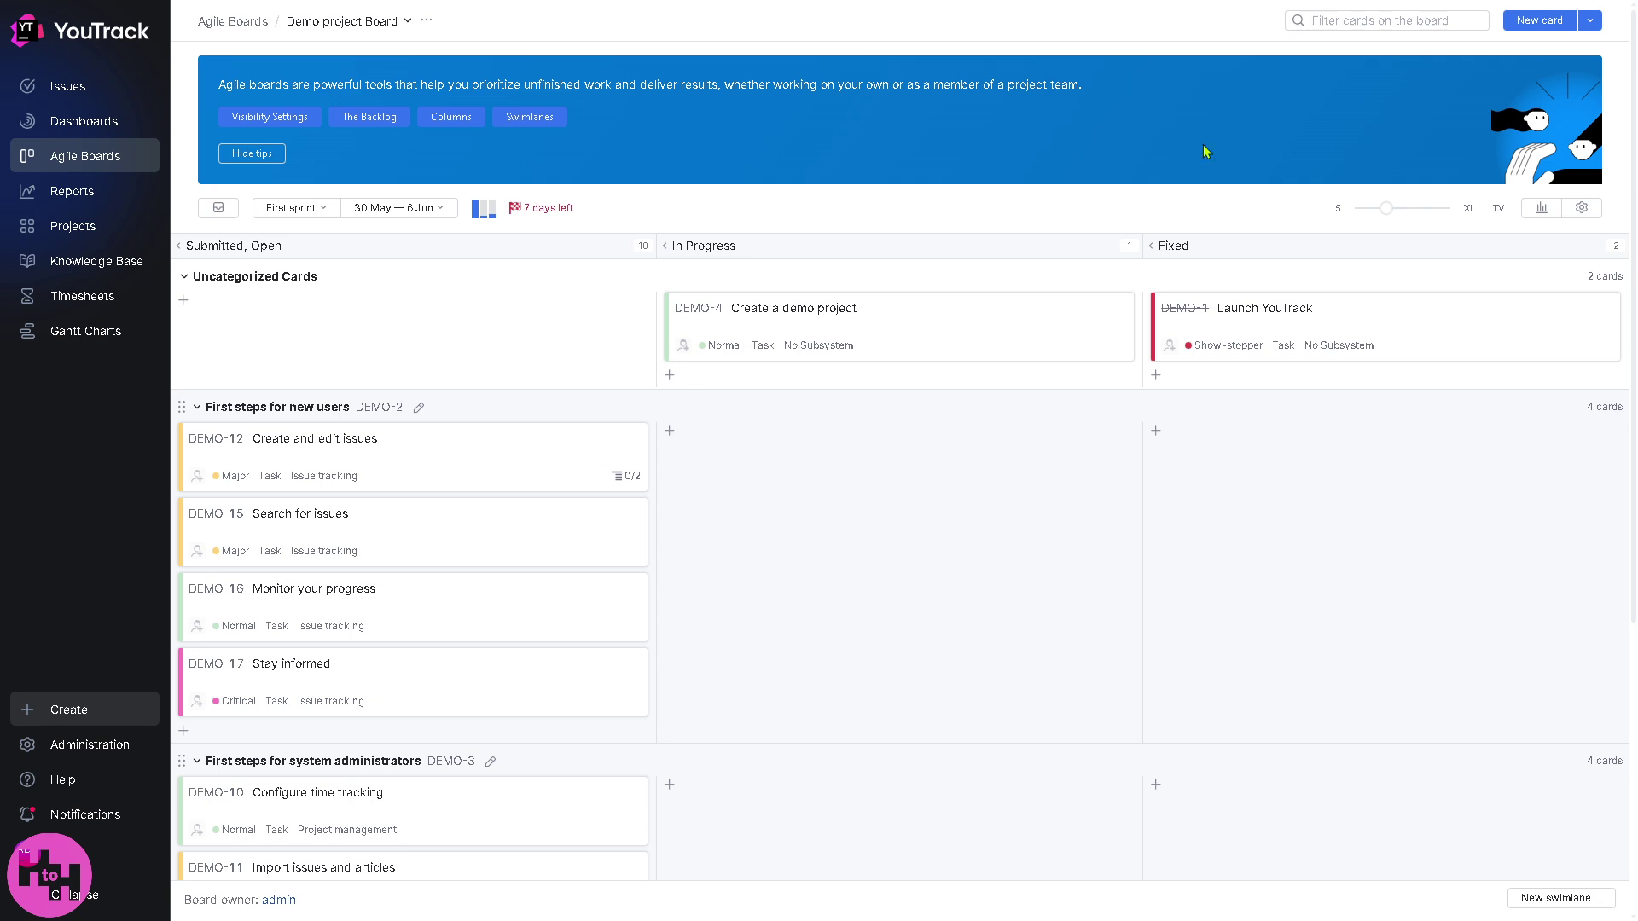
click(1530, 22)
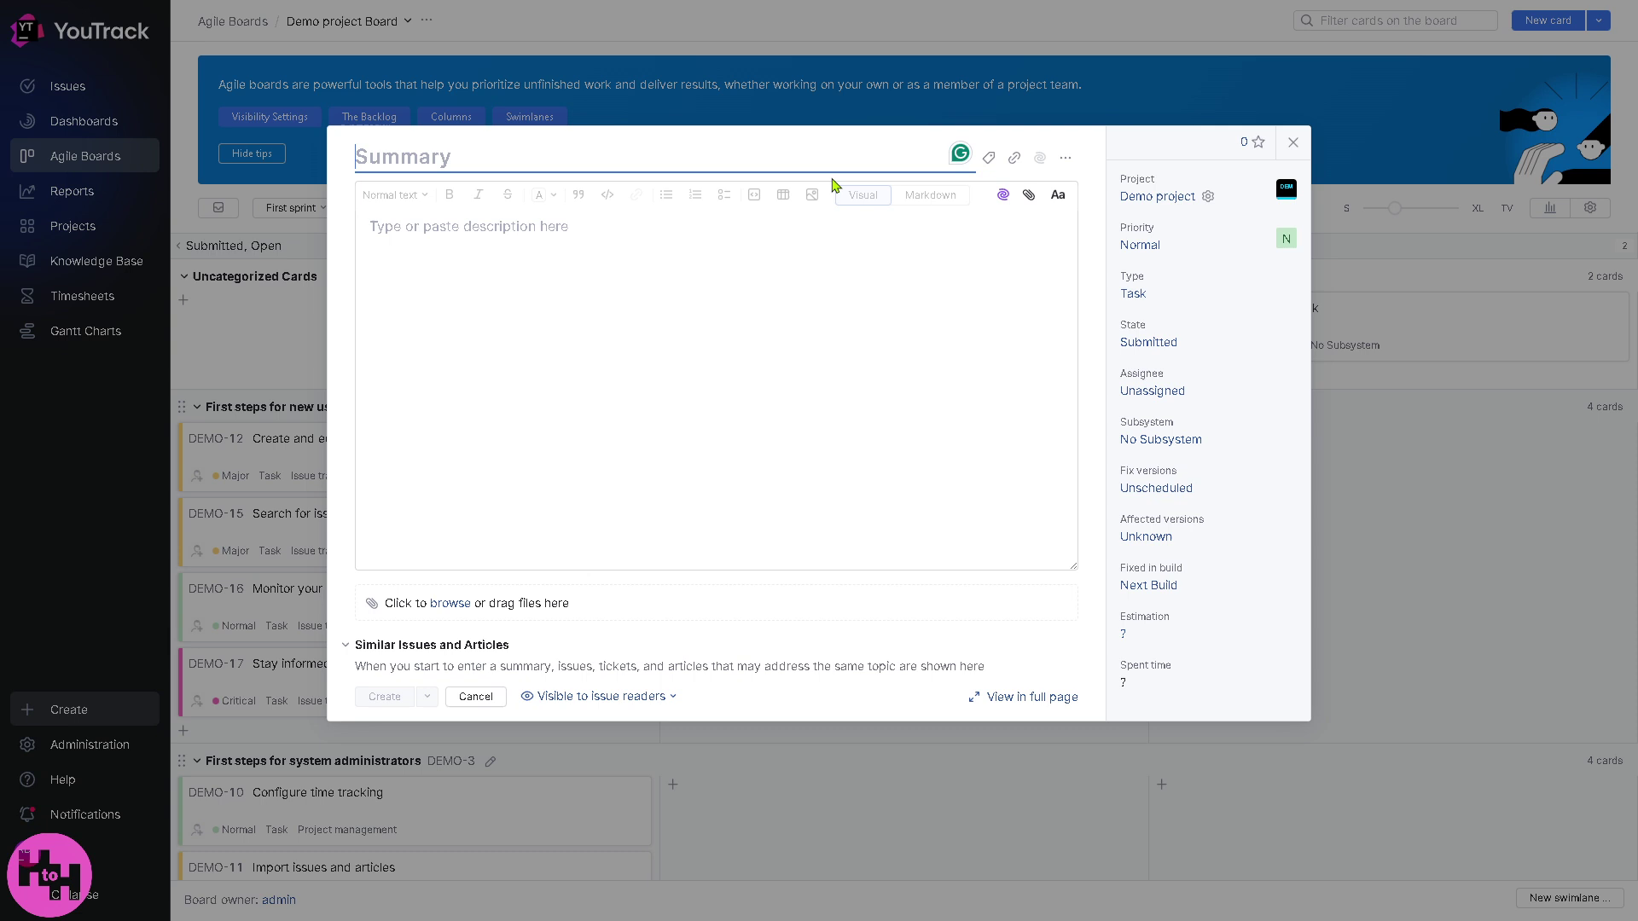
text(How to use YOUTRACK)
click(559, 253)
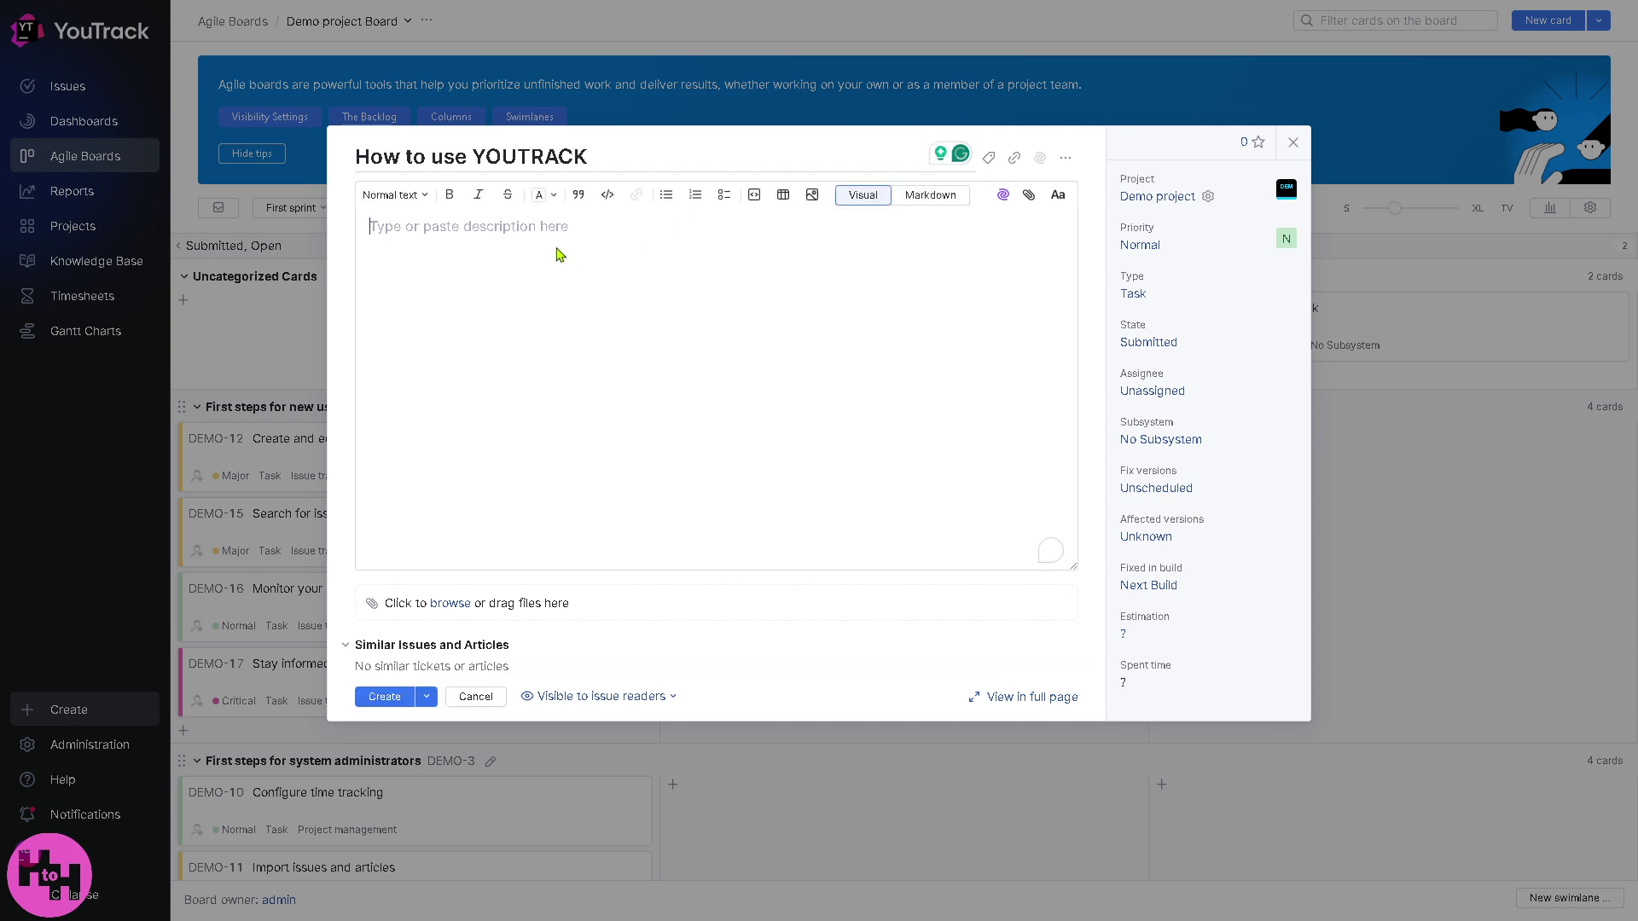
text(How to use YOUTRACK)
click(384, 698)
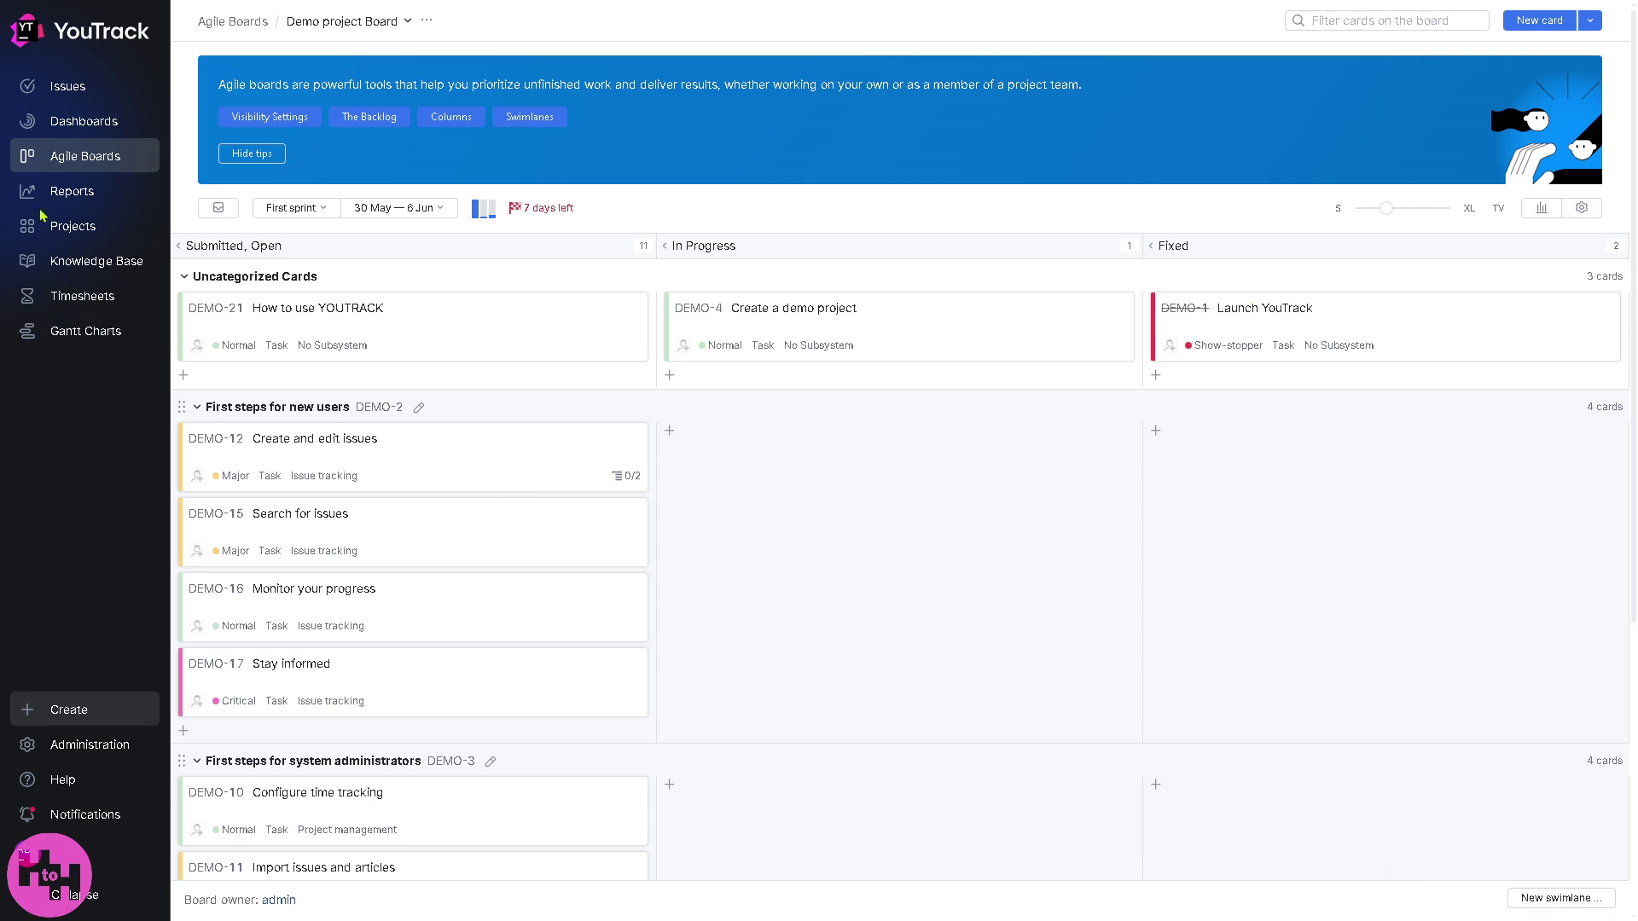
Open the Demo project issues-per-subsystem report and show the new report type choices.
click(72, 192)
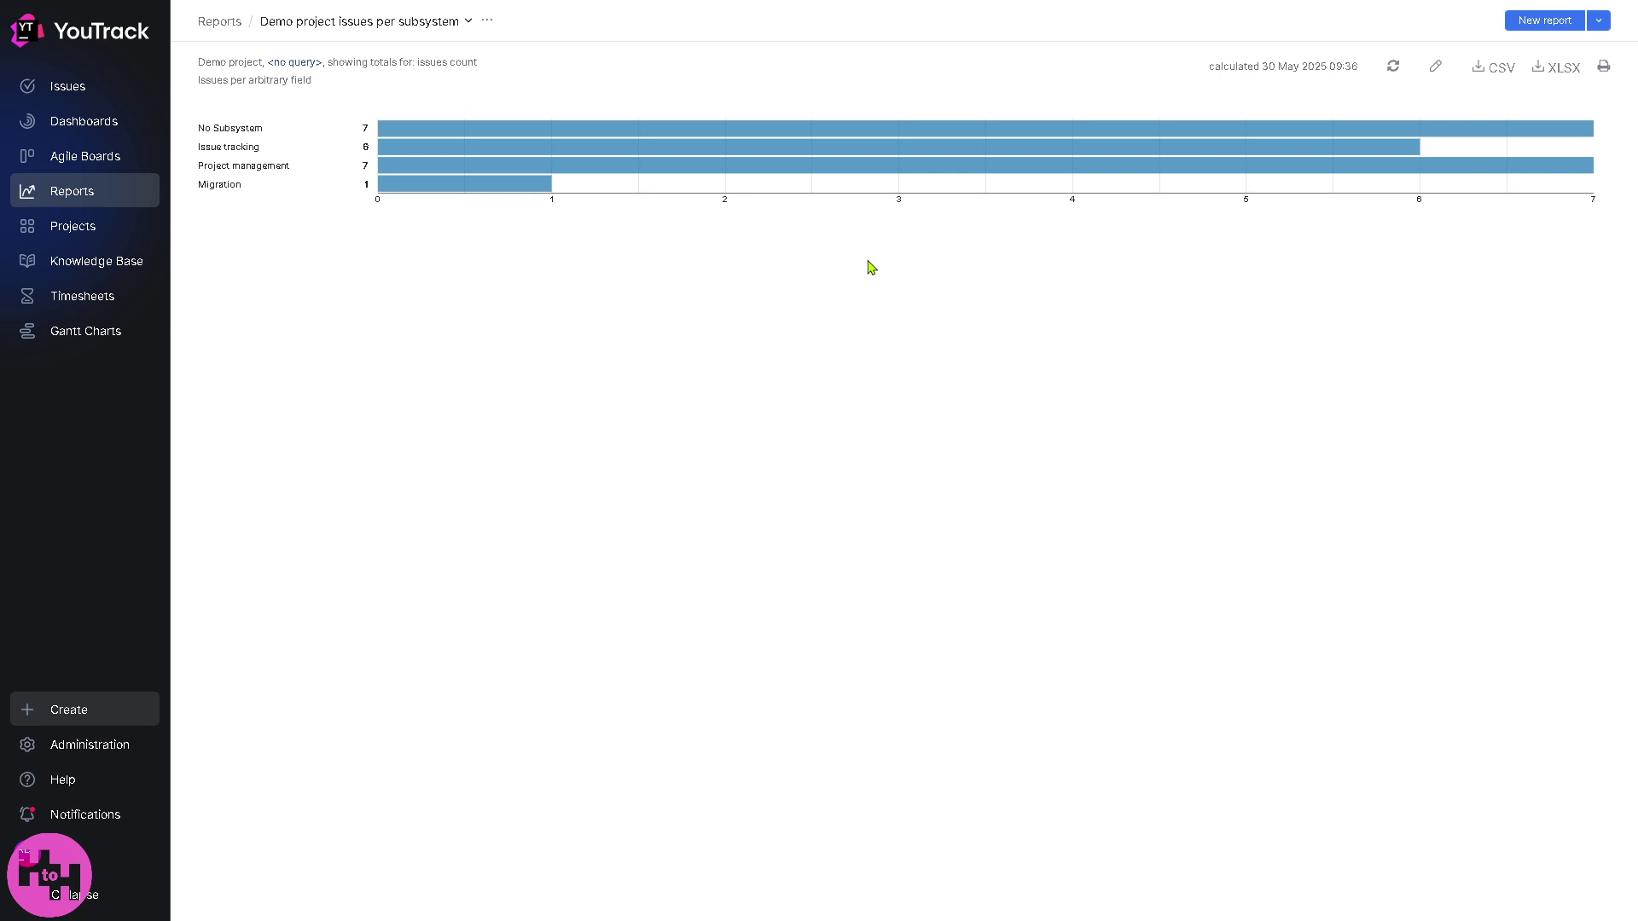
click(1599, 21)
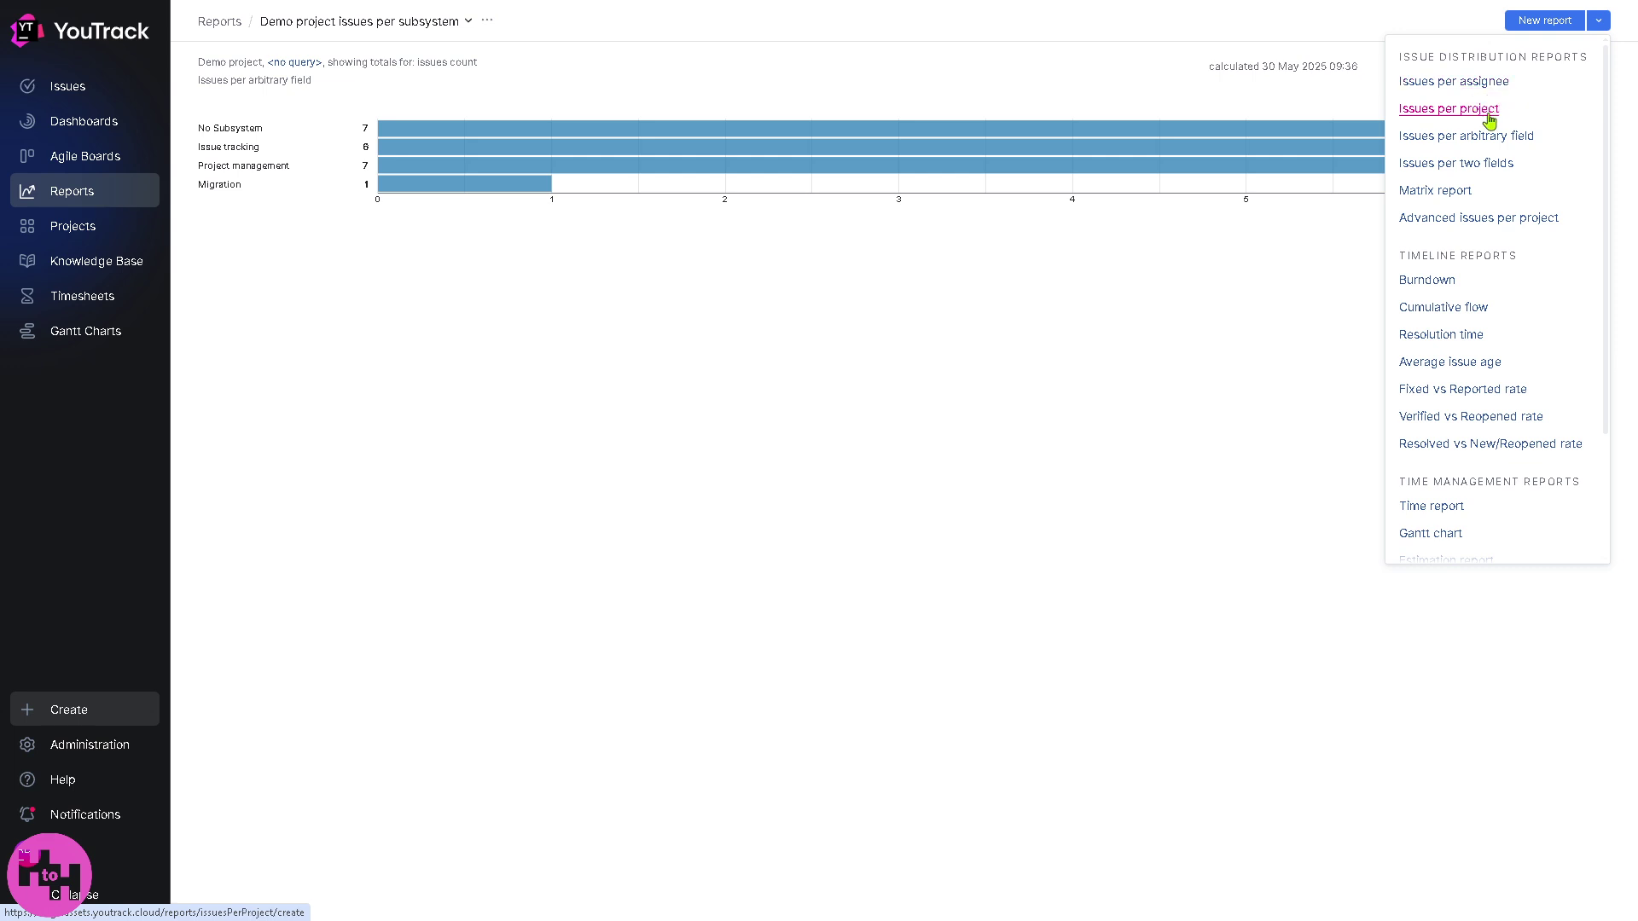
Browse the sample reports on the Create Report page, then go to the Projects list.
click(1544, 20)
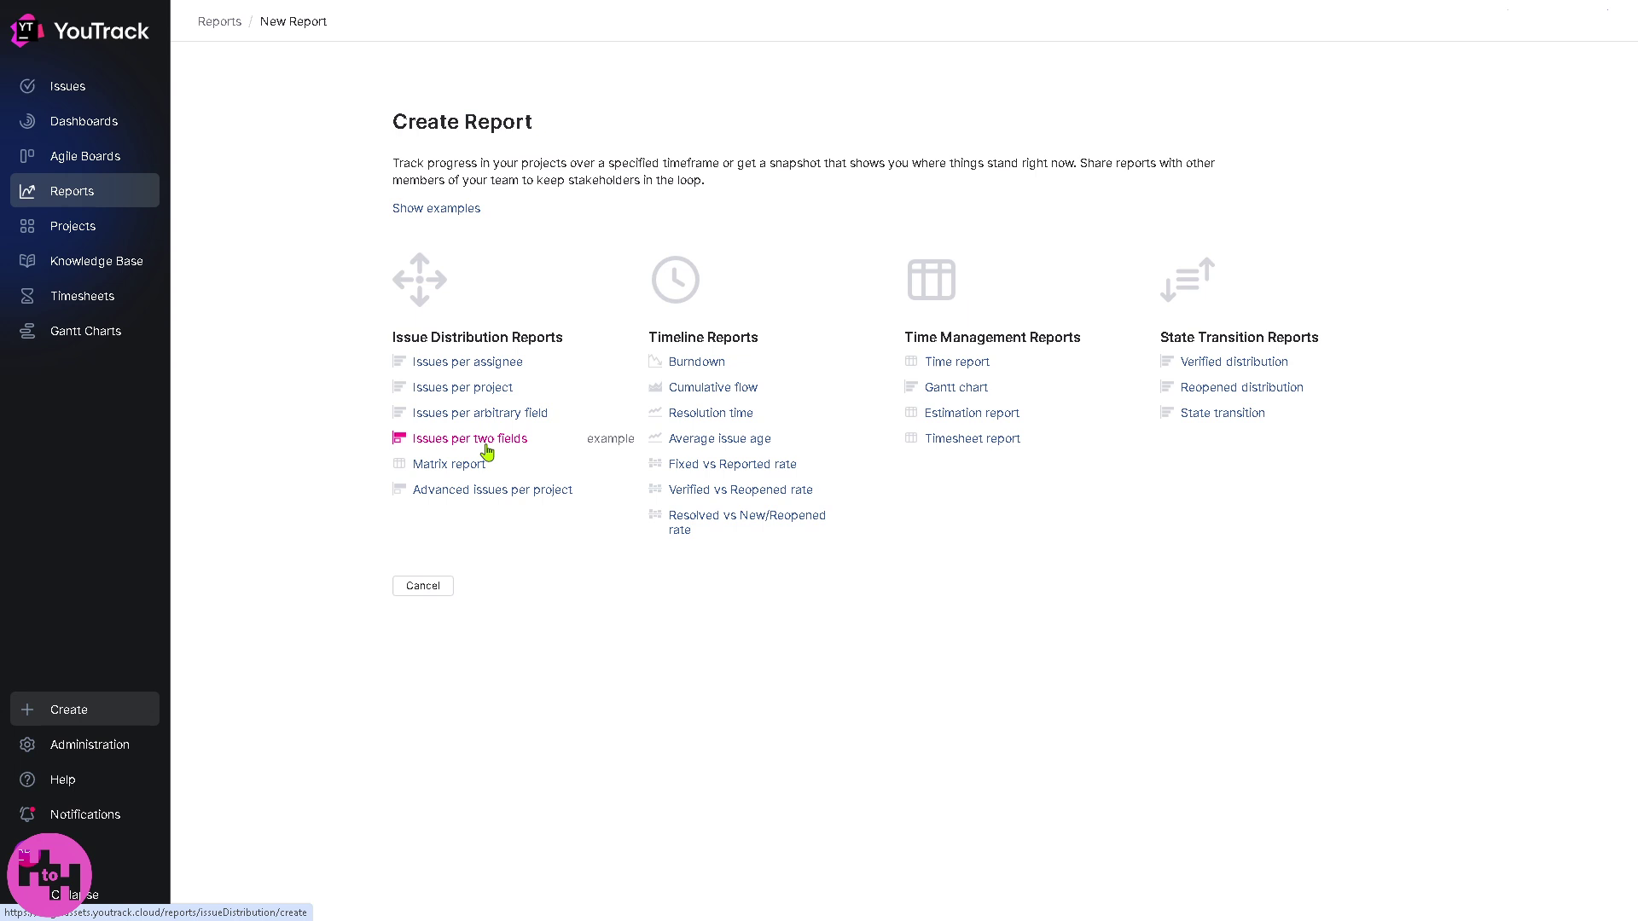
click(447, 213)
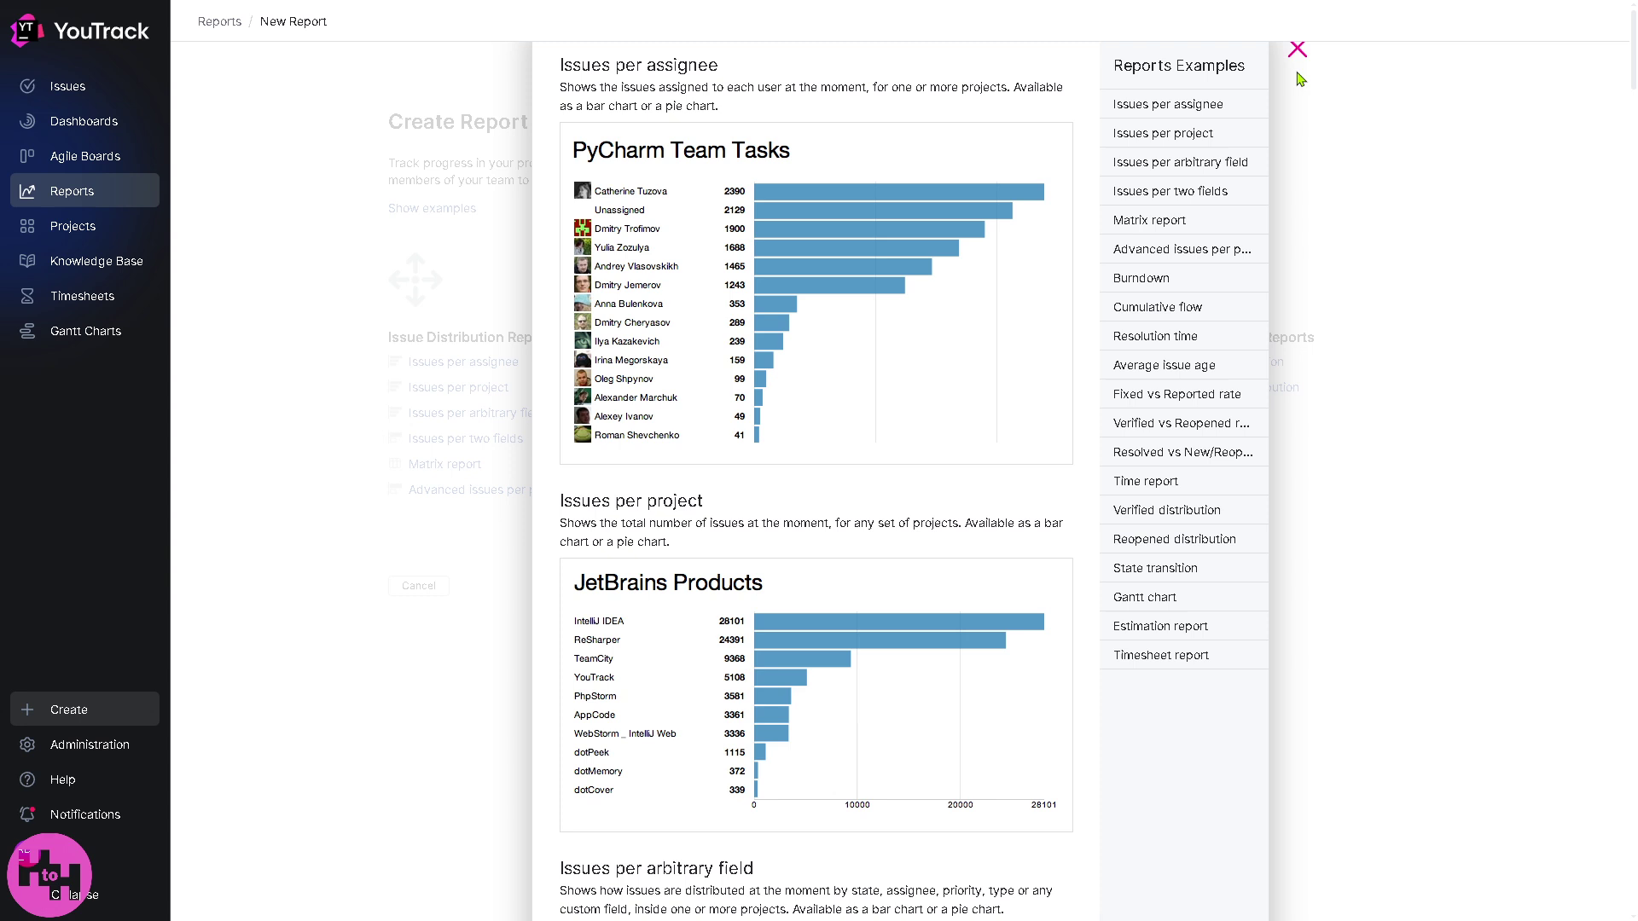
scroll(1168, 111, down, 1)
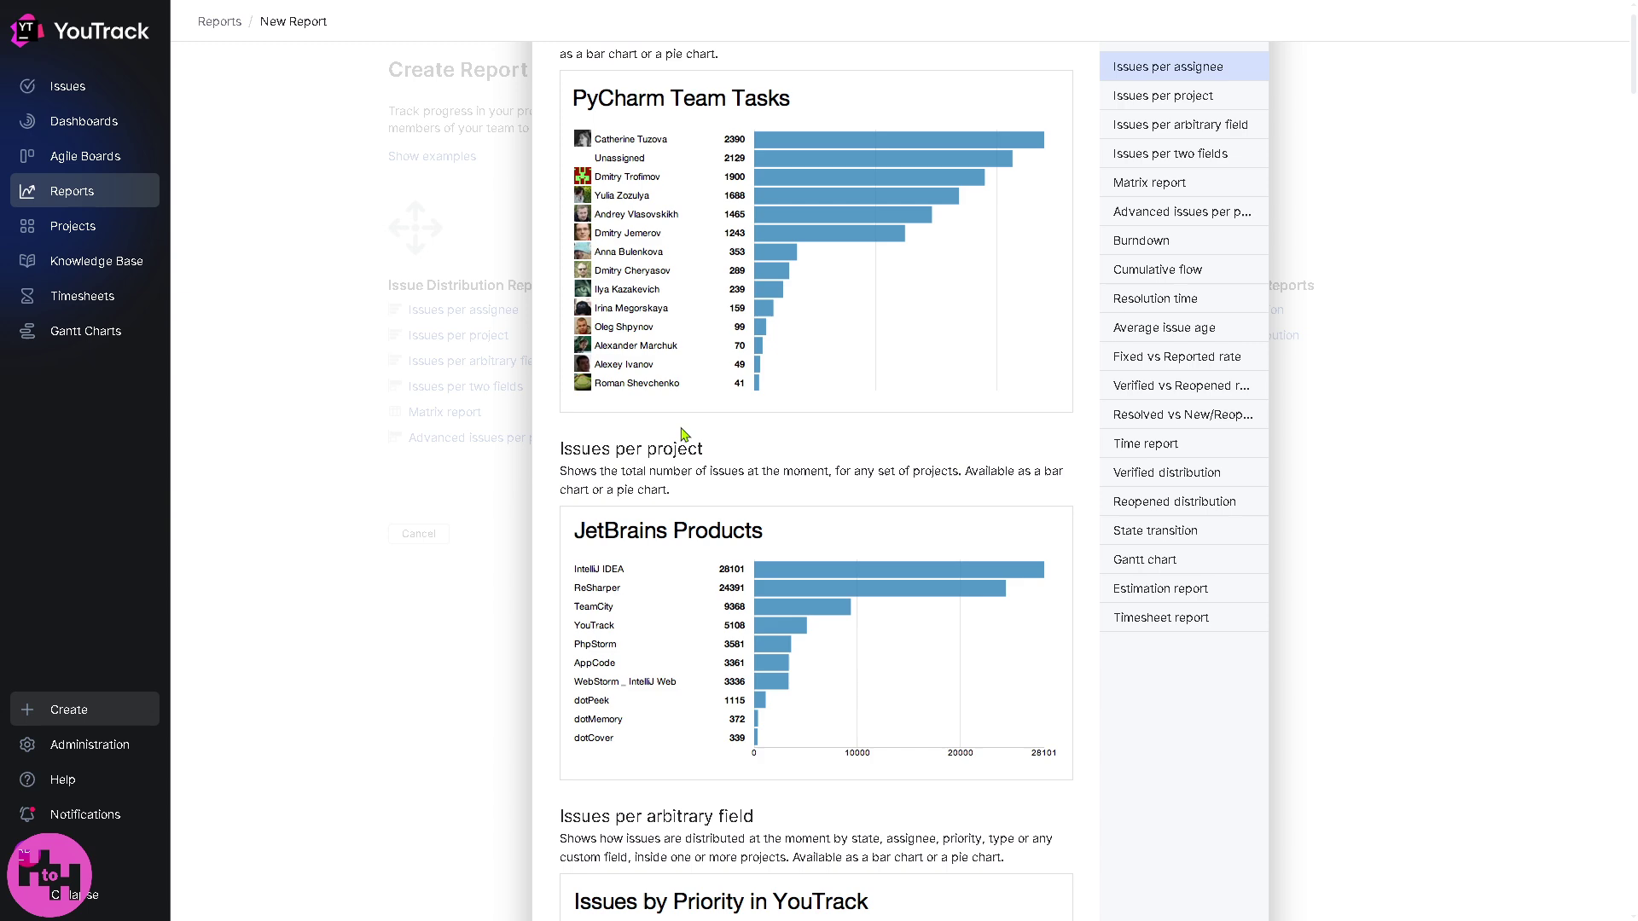
click(498, 329)
click(73, 225)
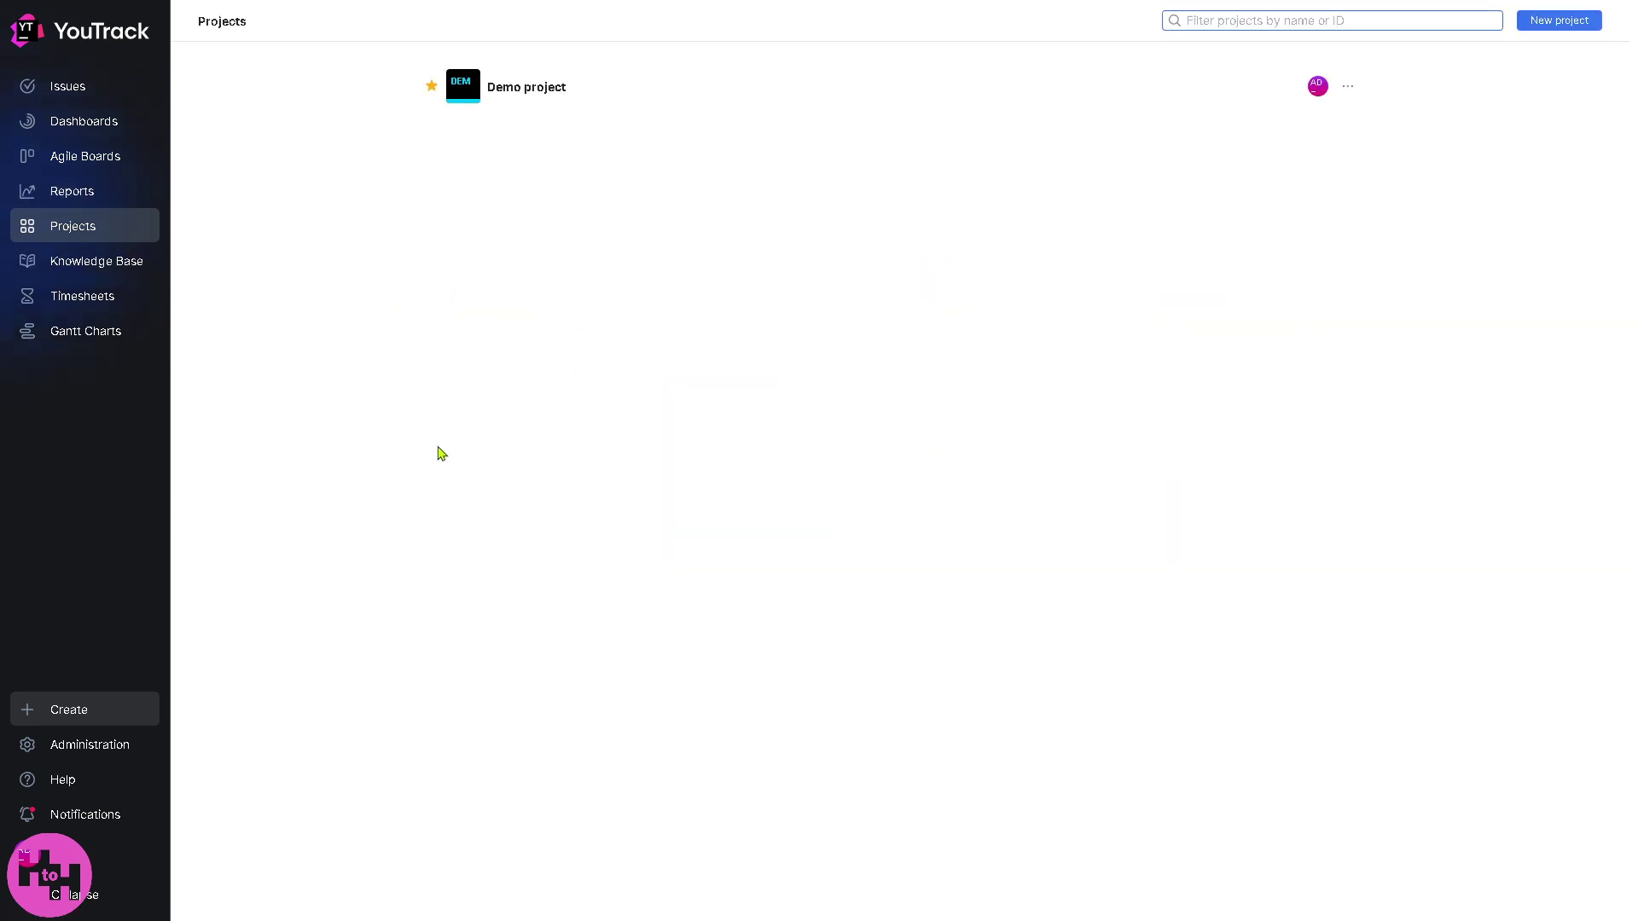
Start a new project and preview the Kanban template's Fields and Agile Boards details.
click(1559, 21)
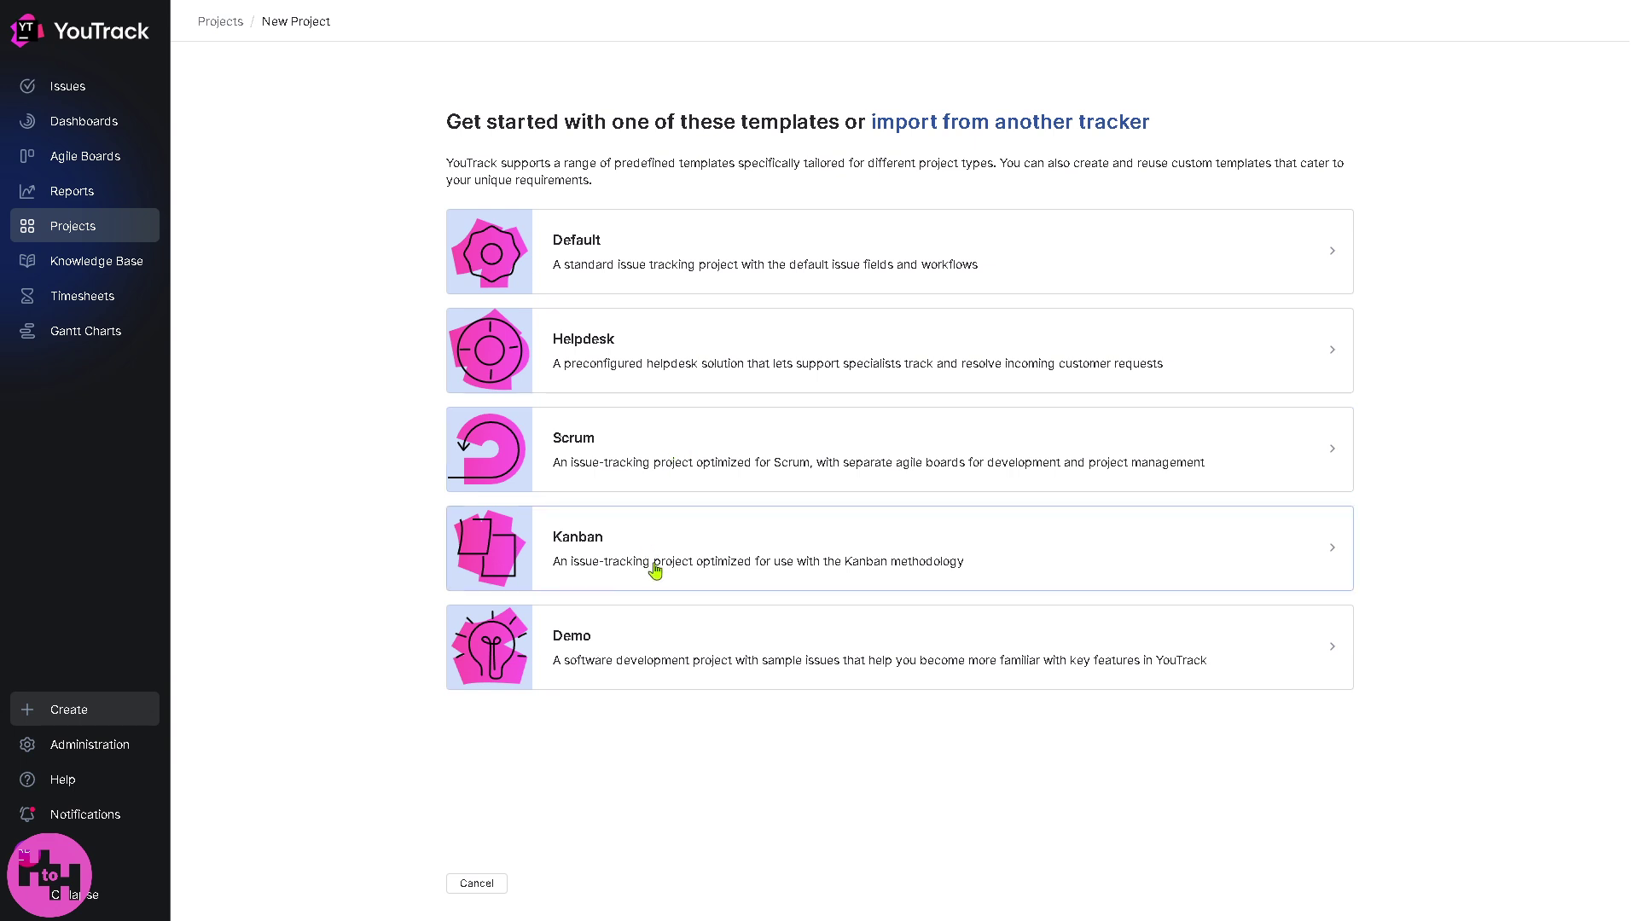
click(608, 555)
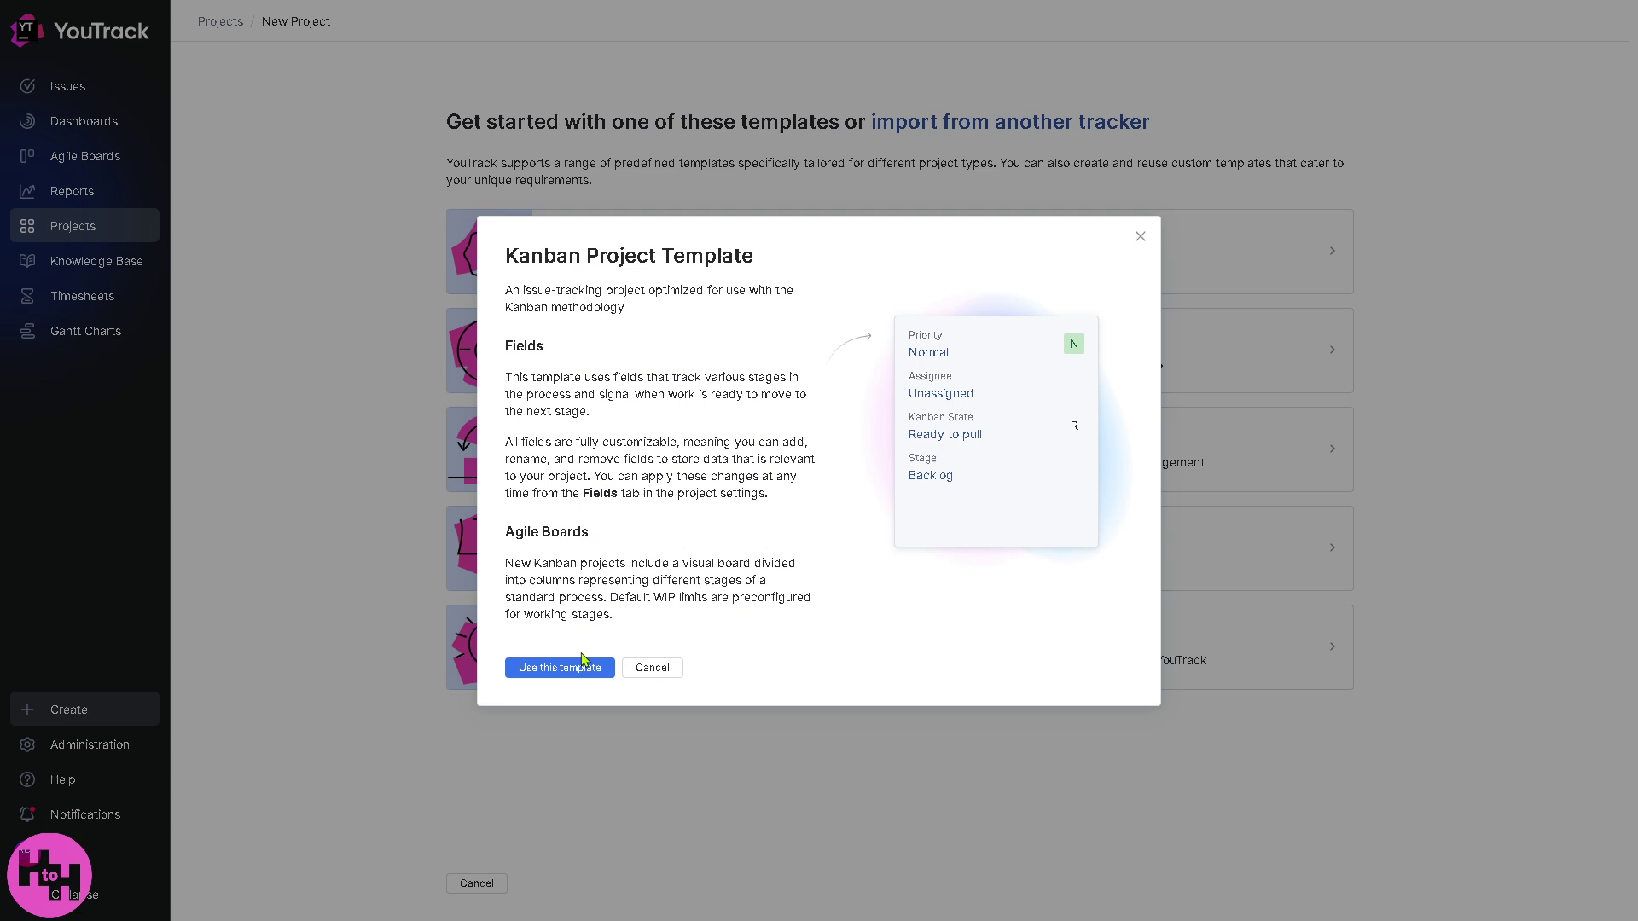
Create a Kanban-template project named 'How to use YOUTRACK'.
click(583, 670)
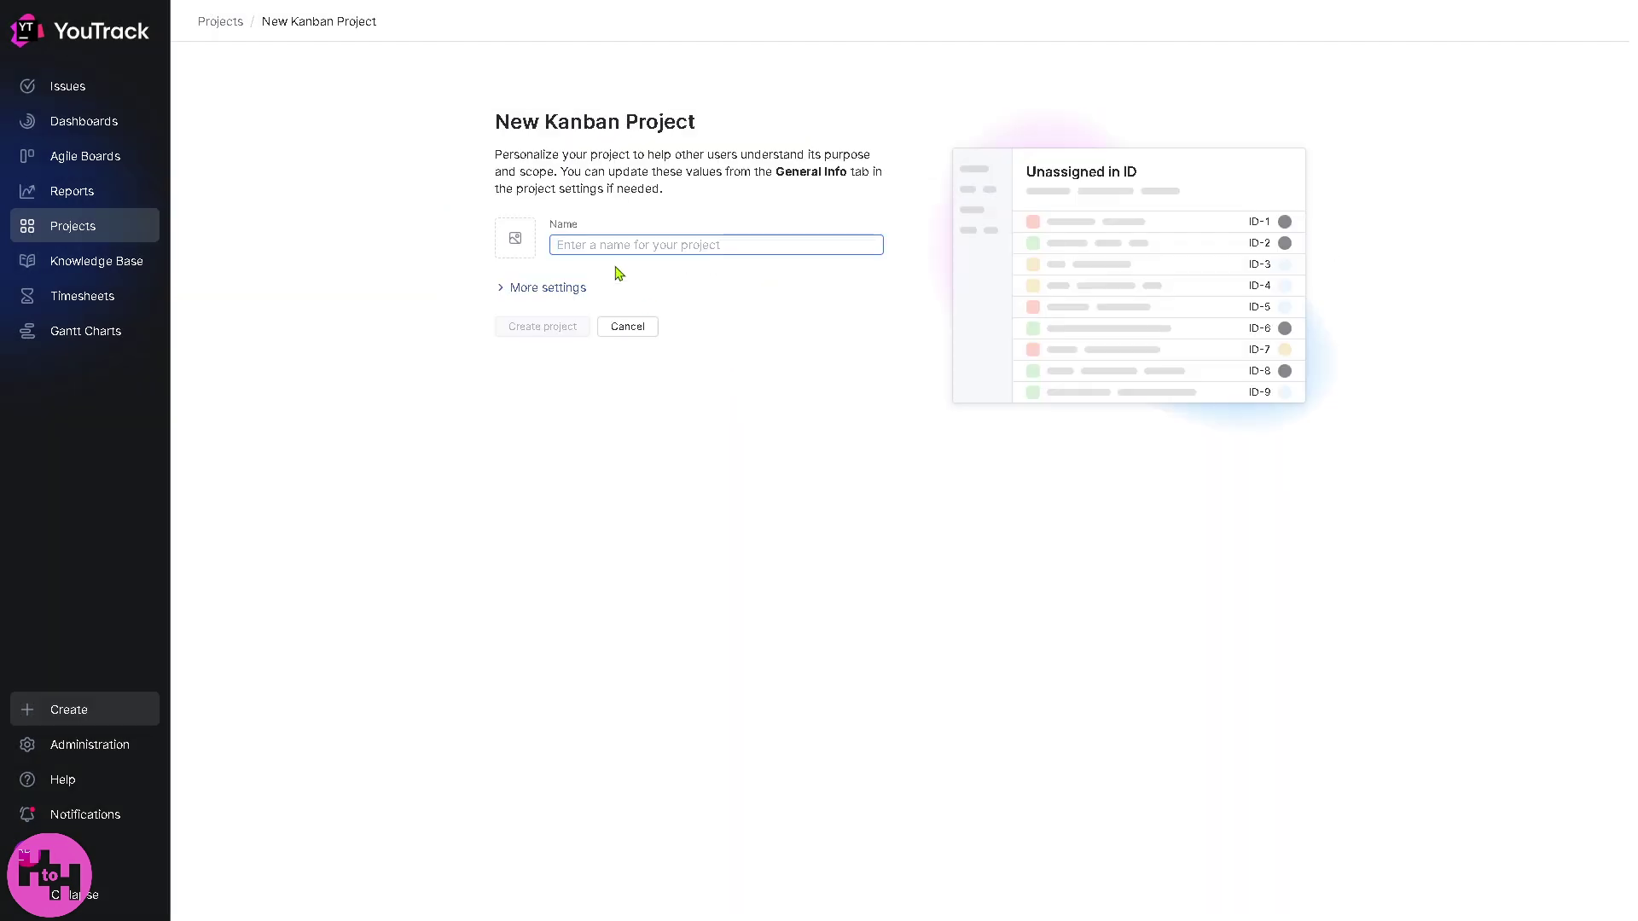
text(How to use YOUTRACK)
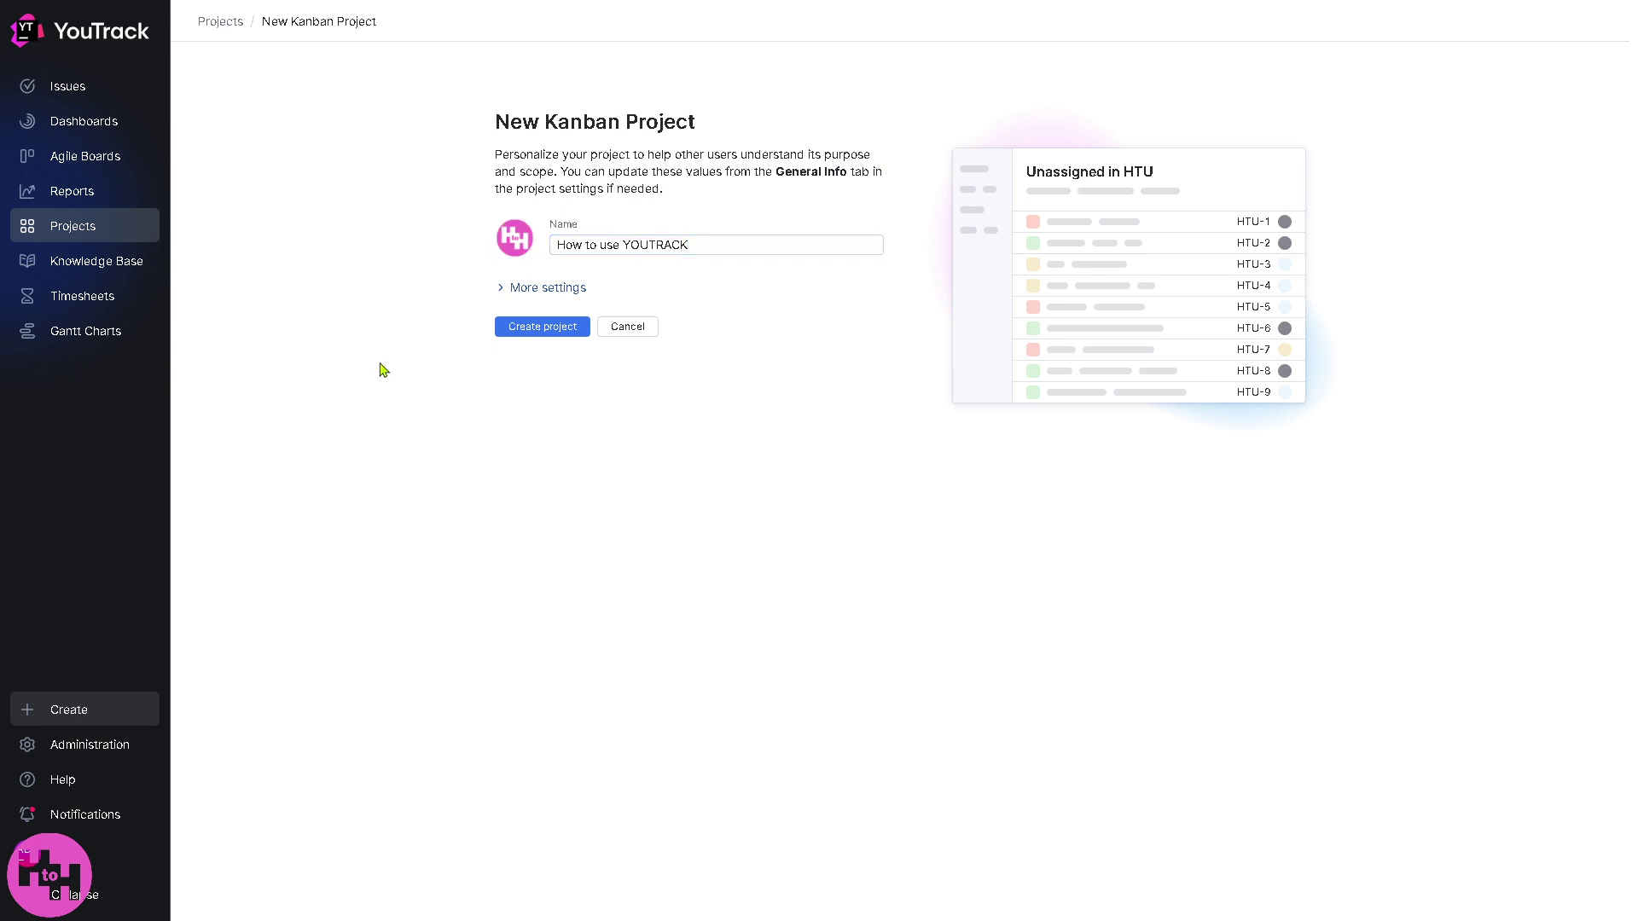
click(541, 331)
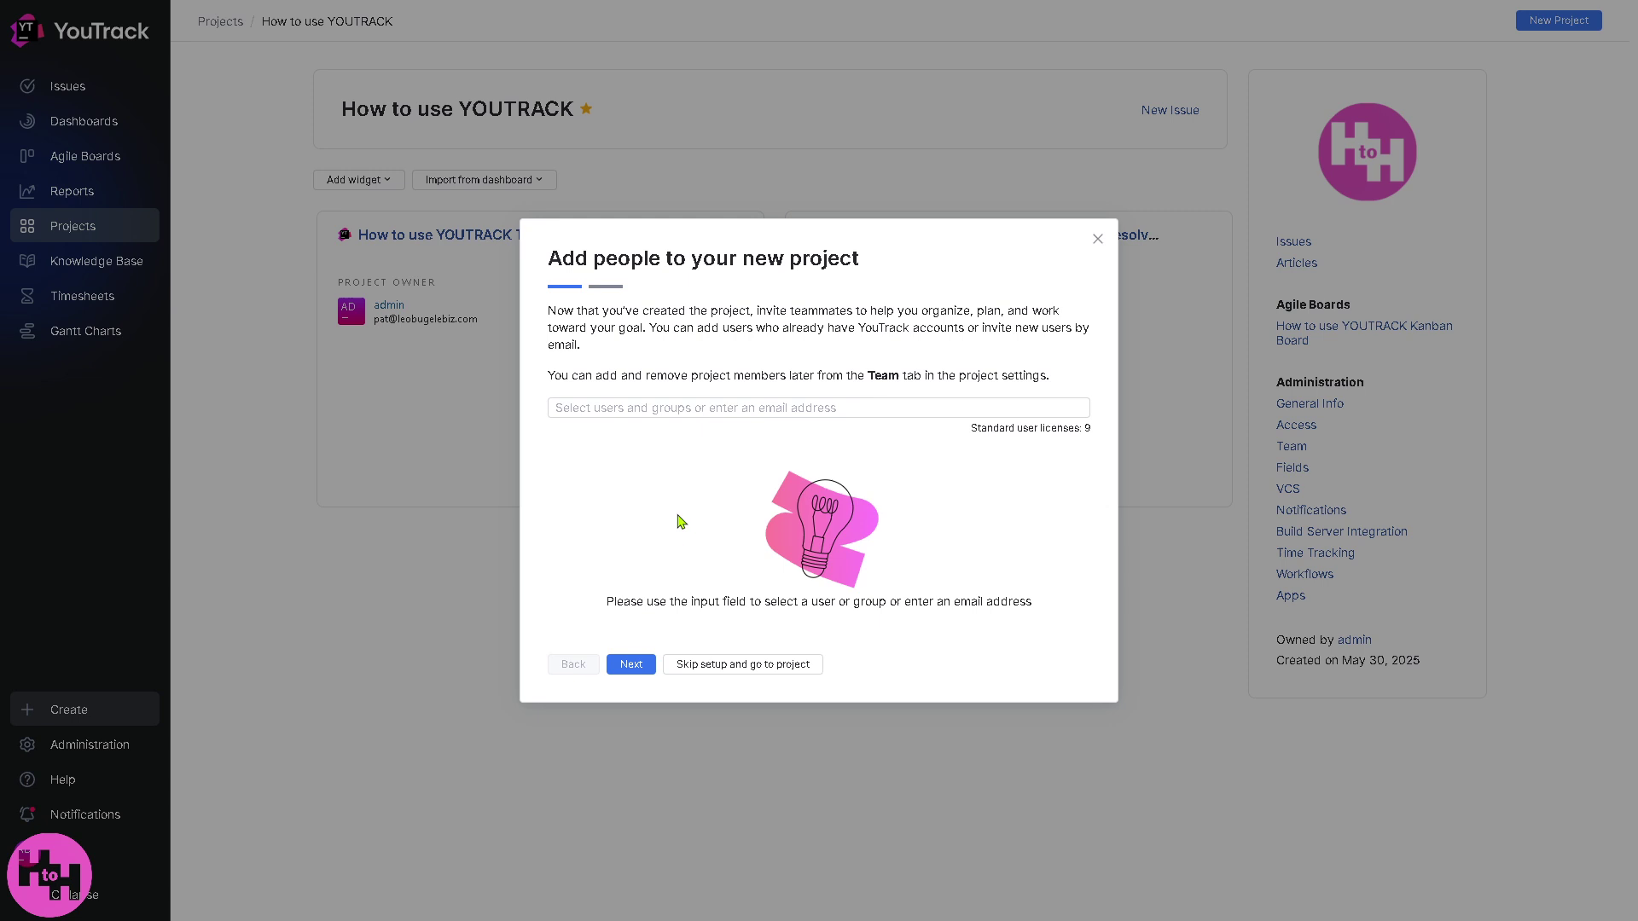
Skip inviting people to the project and open the Knowledge Base draft article.
click(705, 674)
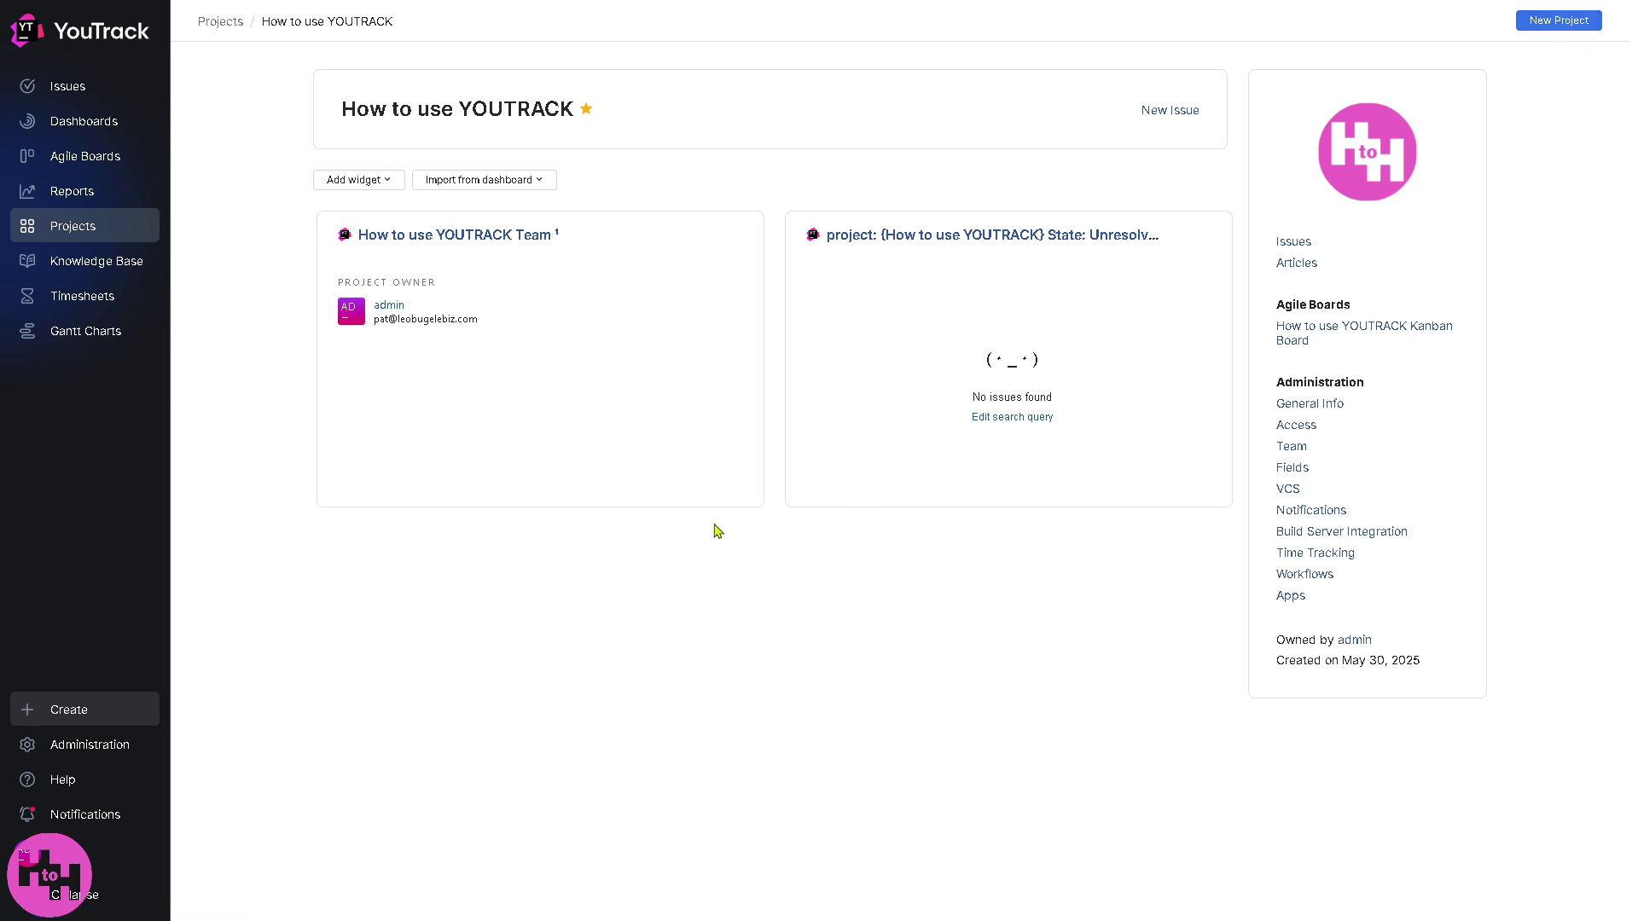
click(124, 271)
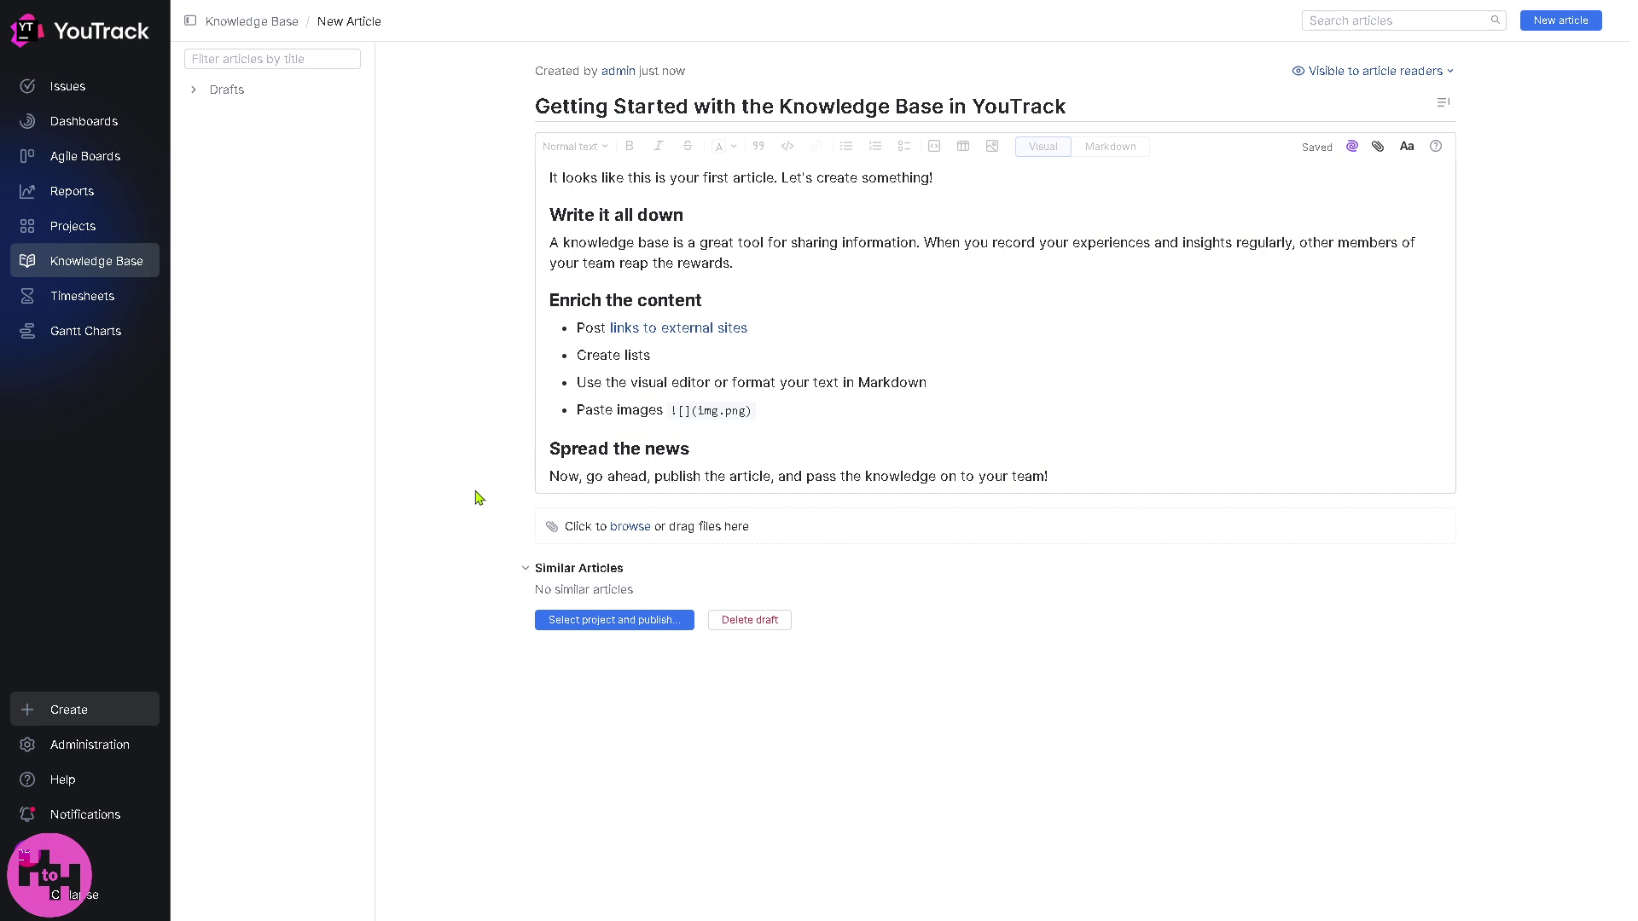
Write a new article titled 'How to use YOUTRACK' with body text 'How to use YOUTRACK'.
click(1560, 21)
click(592, 106)
text(How to use YOUTRACK)
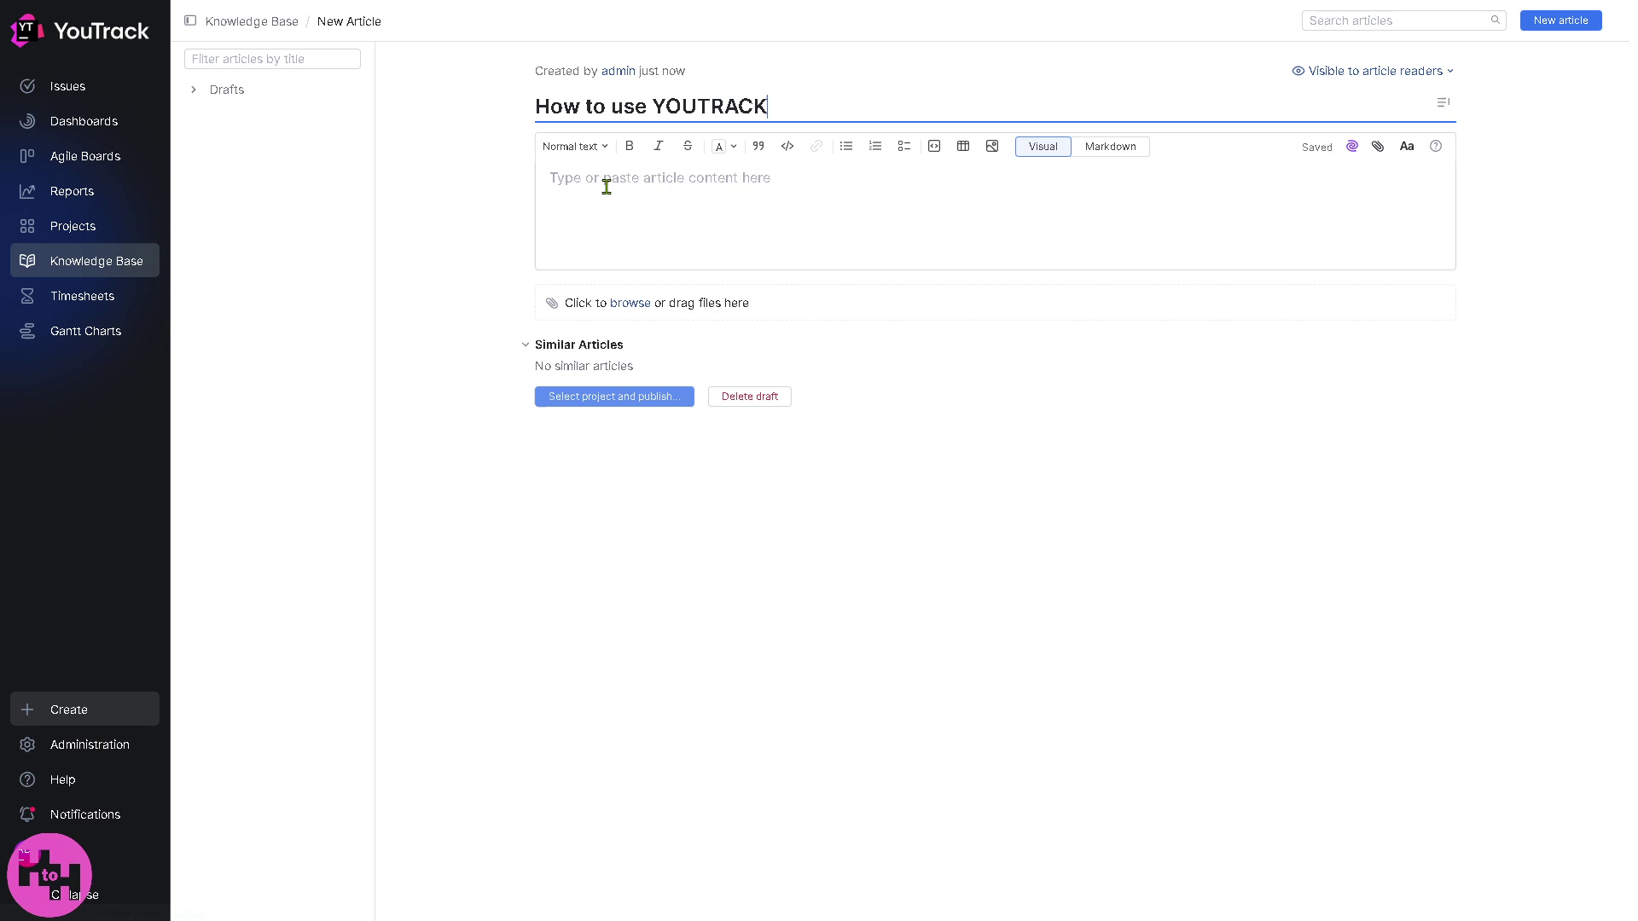
click(606, 185)
text(How to use YOUTRACK)
Publish the article in the How to use YOUTRACK project and go to Timesheets.
click(625, 399)
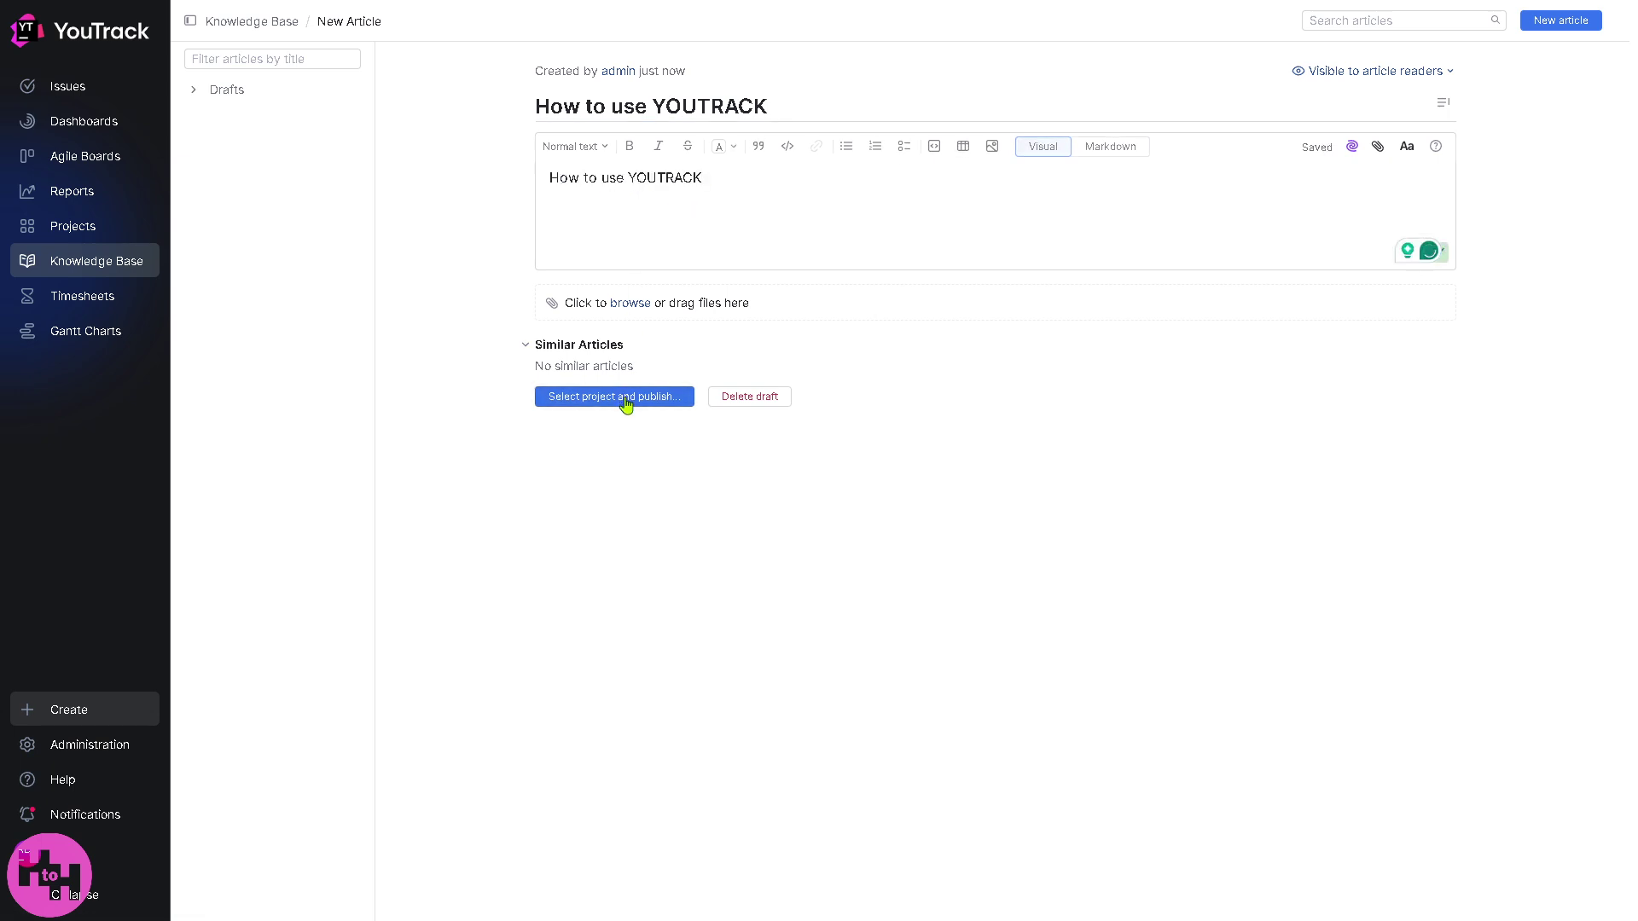
click(620, 487)
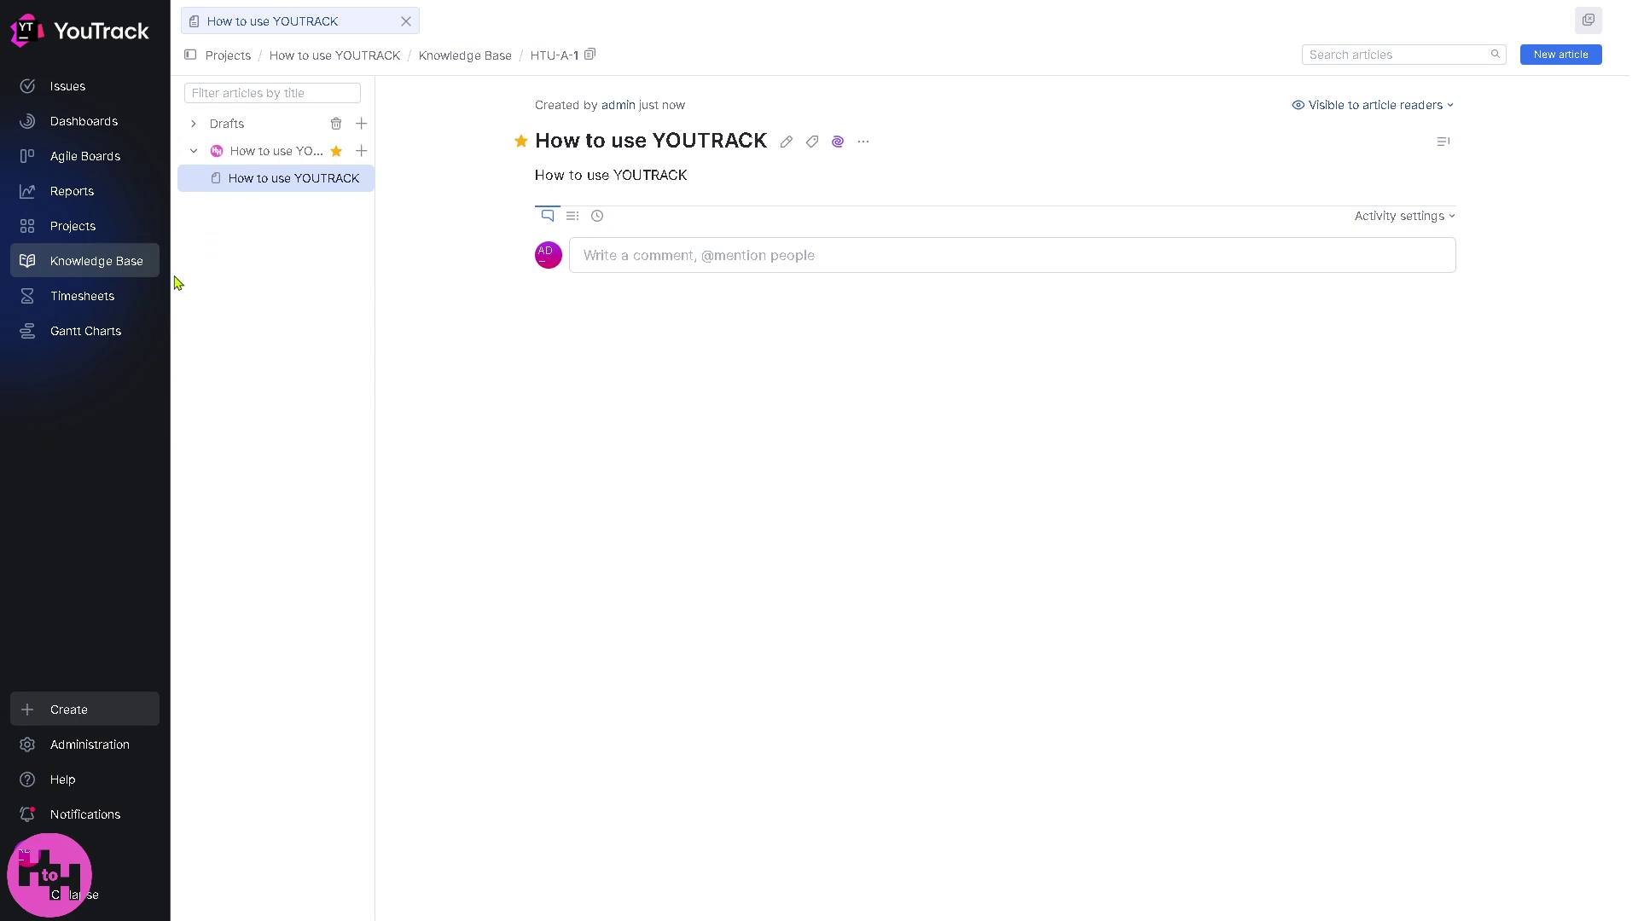
click(116, 300)
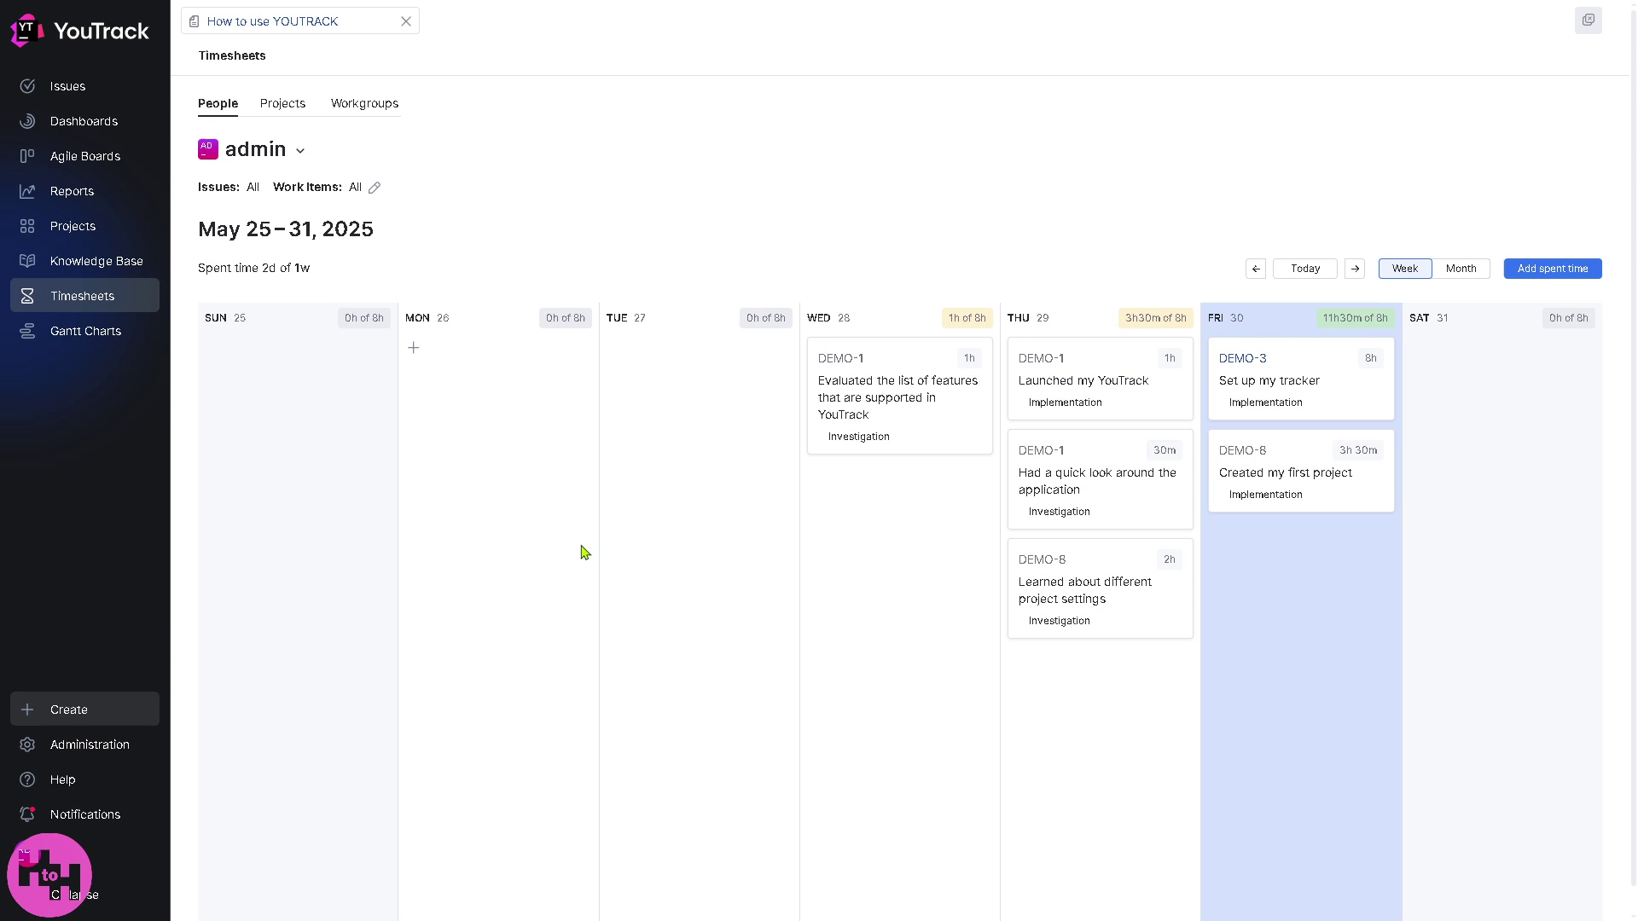
Add an 8h spent-time entry on DEMO-21 for Friday 30 May with a pasted description, as a date range.
click(1564, 270)
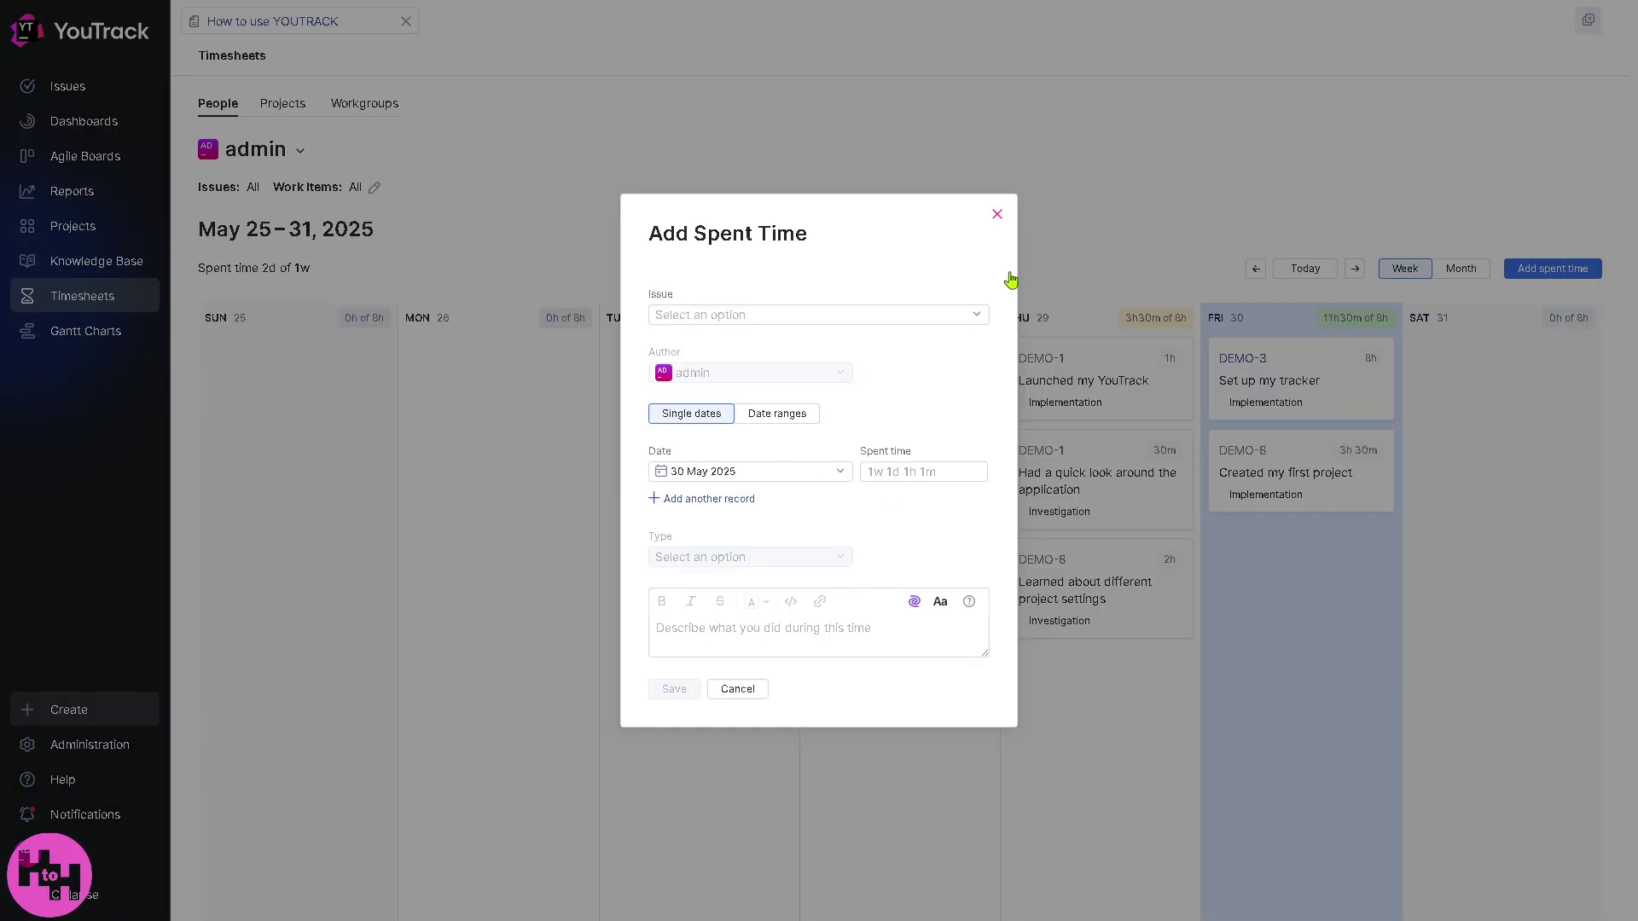
click(840, 316)
click(788, 407)
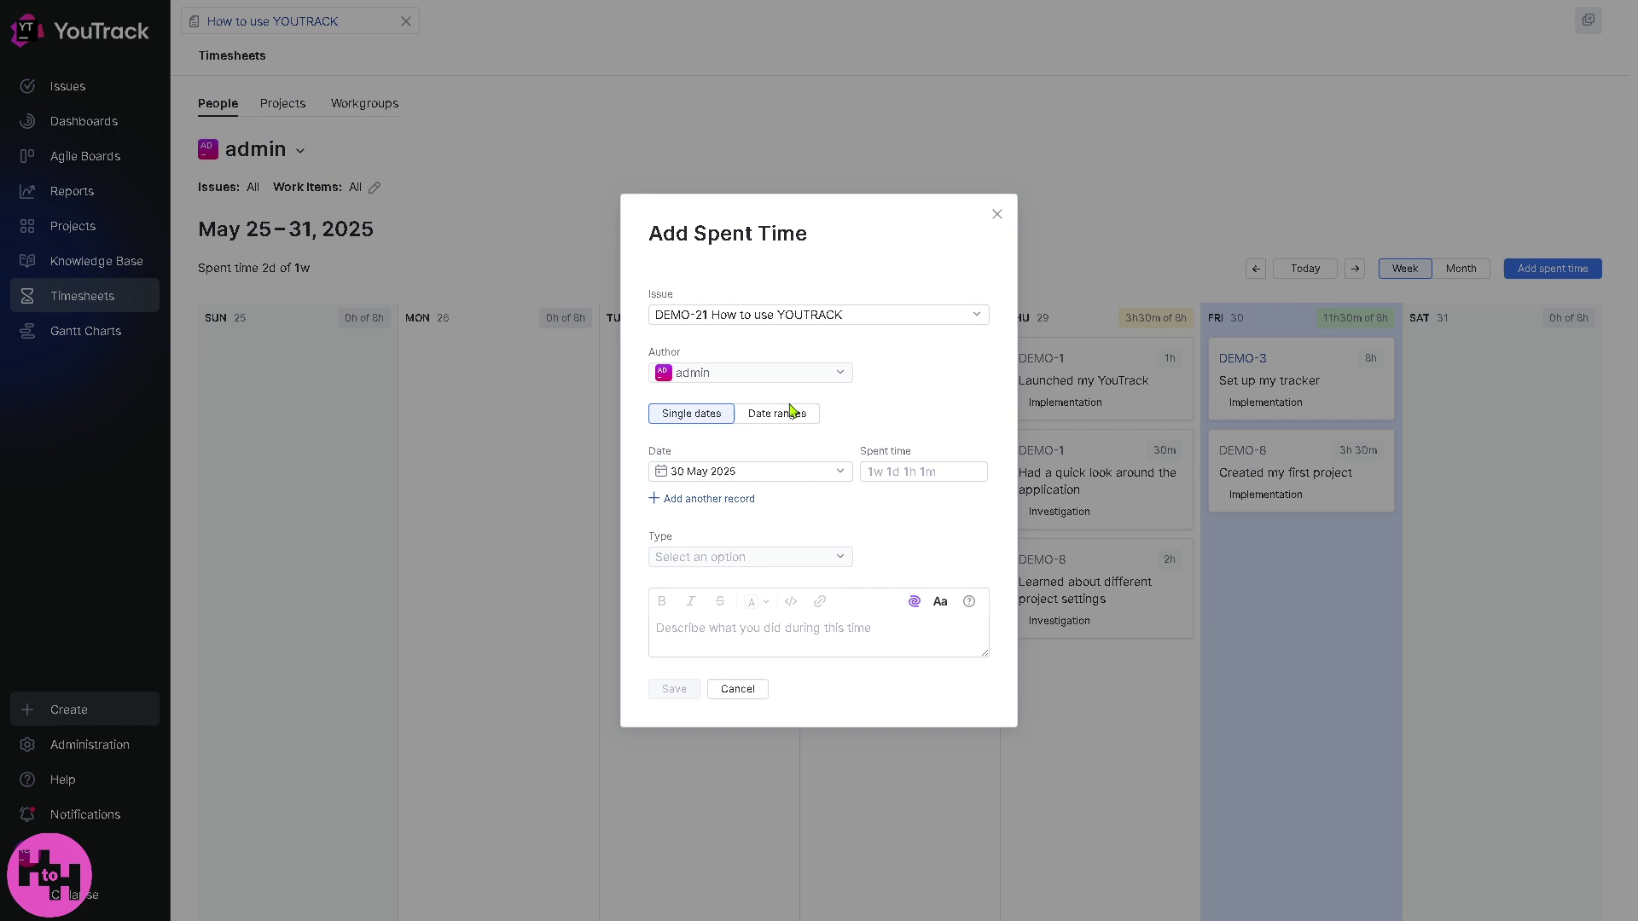
click(742, 633)
text(How to use YOUTRACK)
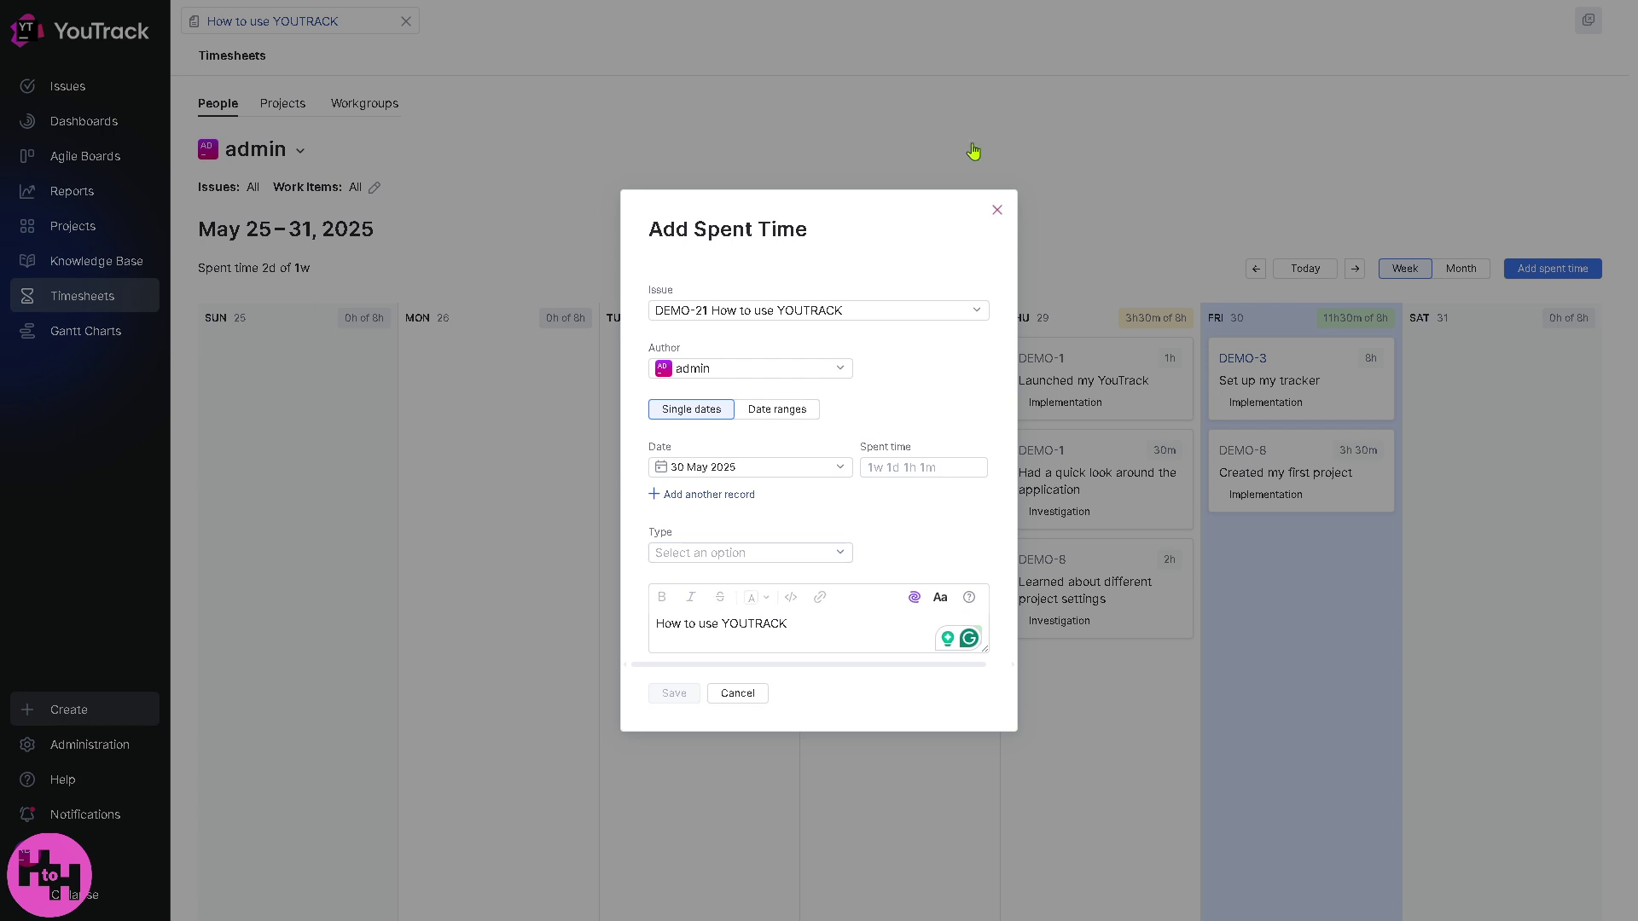
click(774, 410)
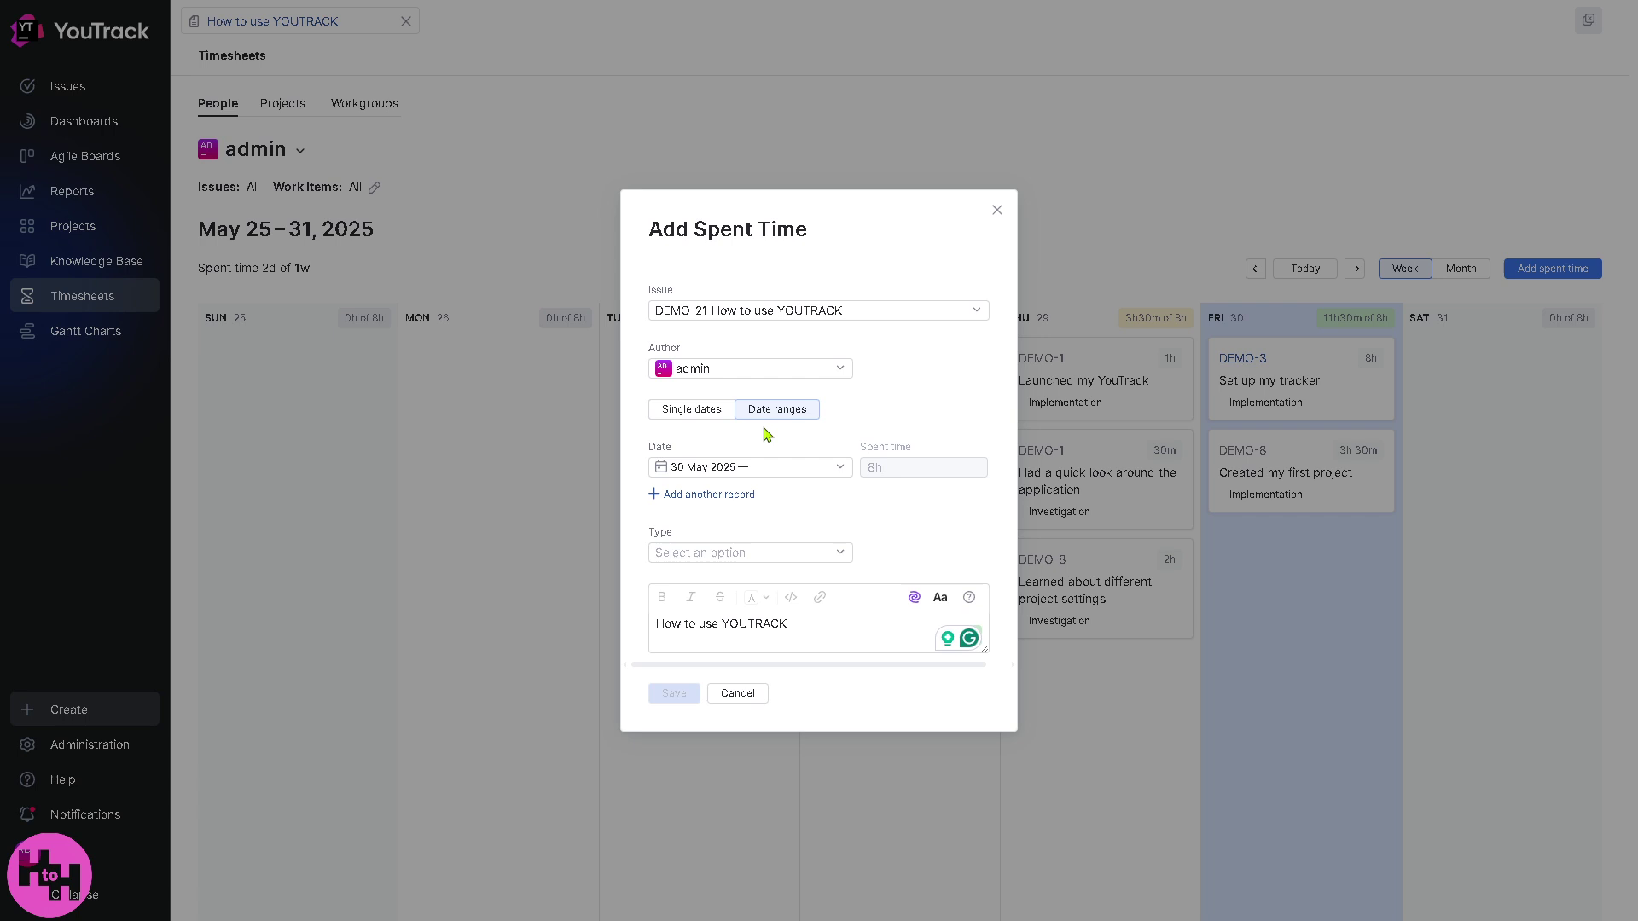
click(674, 693)
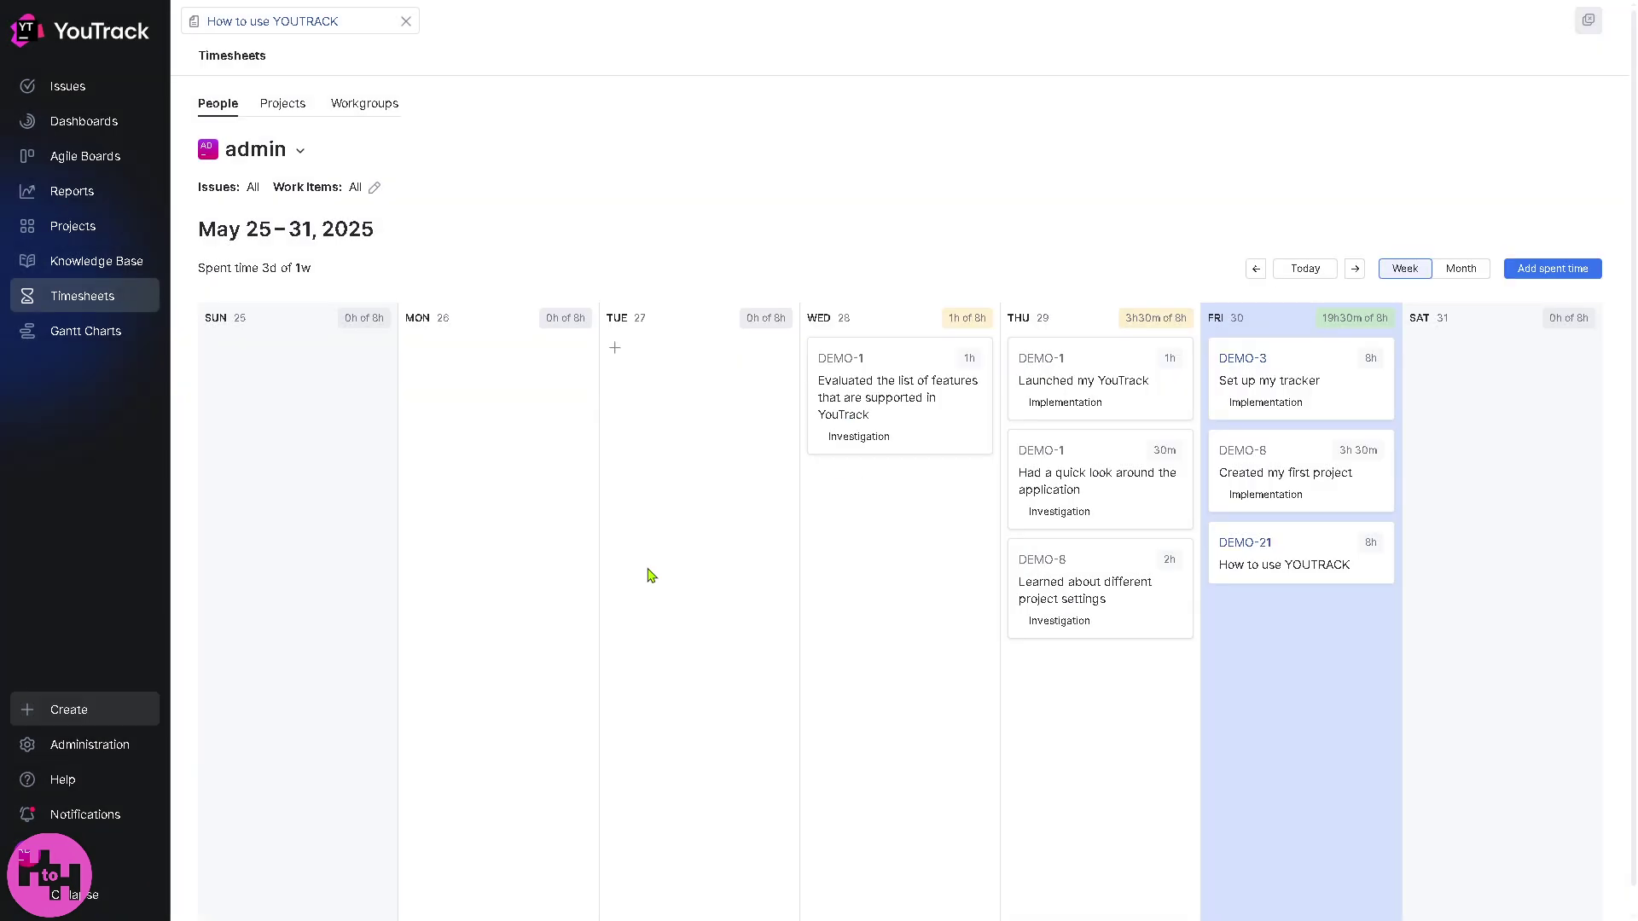
Create Gantt chart 'How to use YOUTRACK' for the How to use YOUTRACK project, starting 30 May 2025.
click(99, 335)
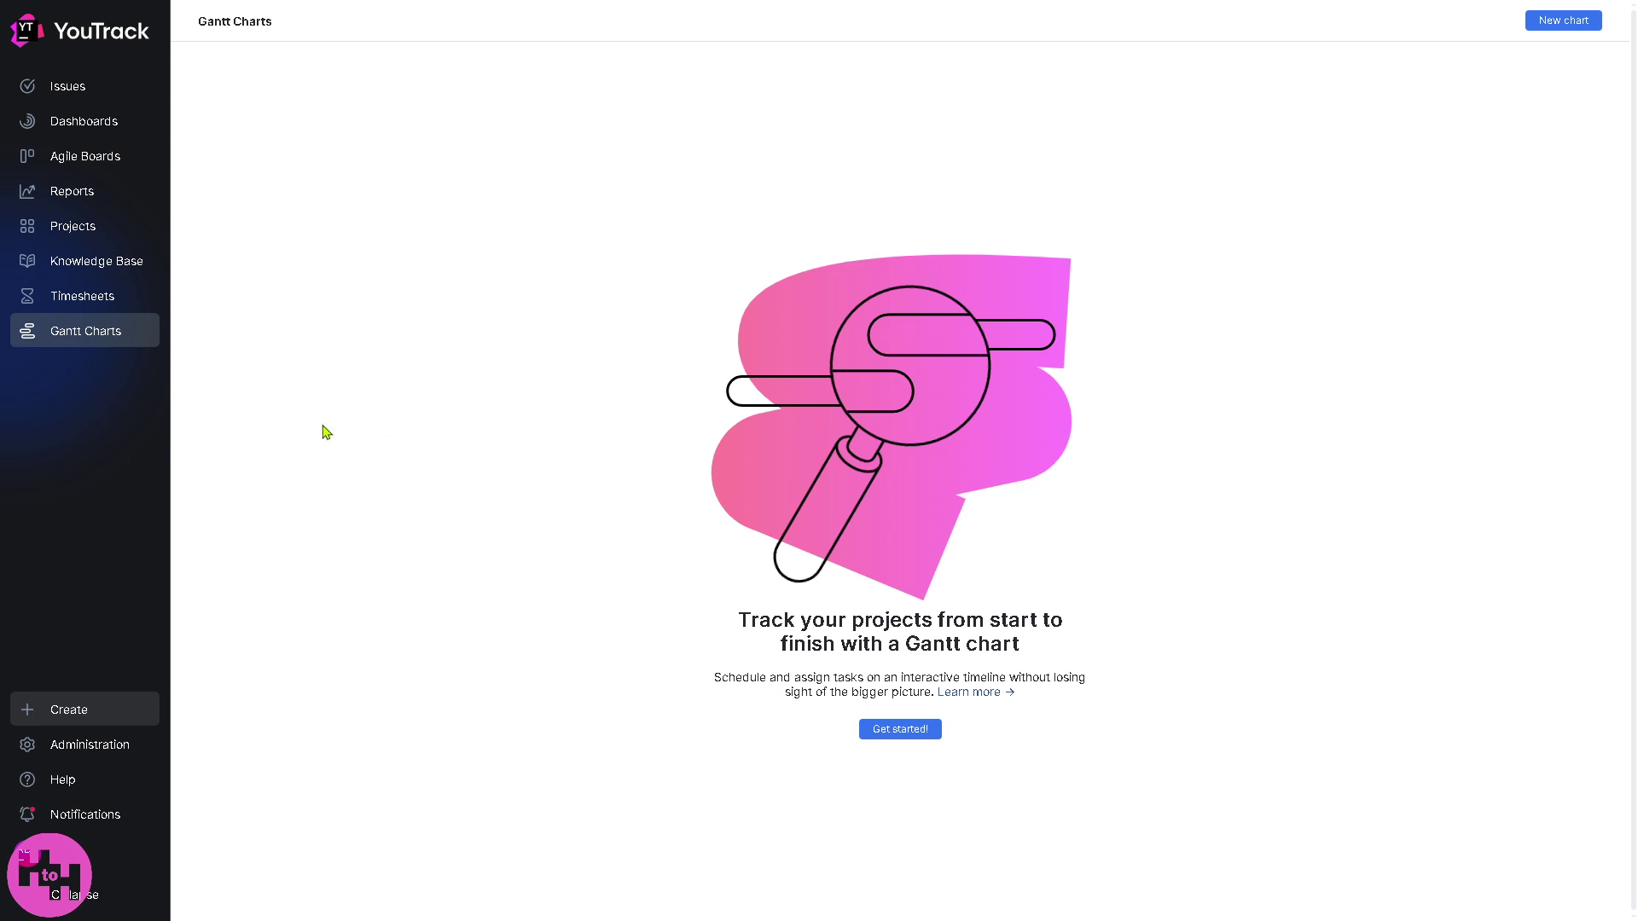
click(904, 731)
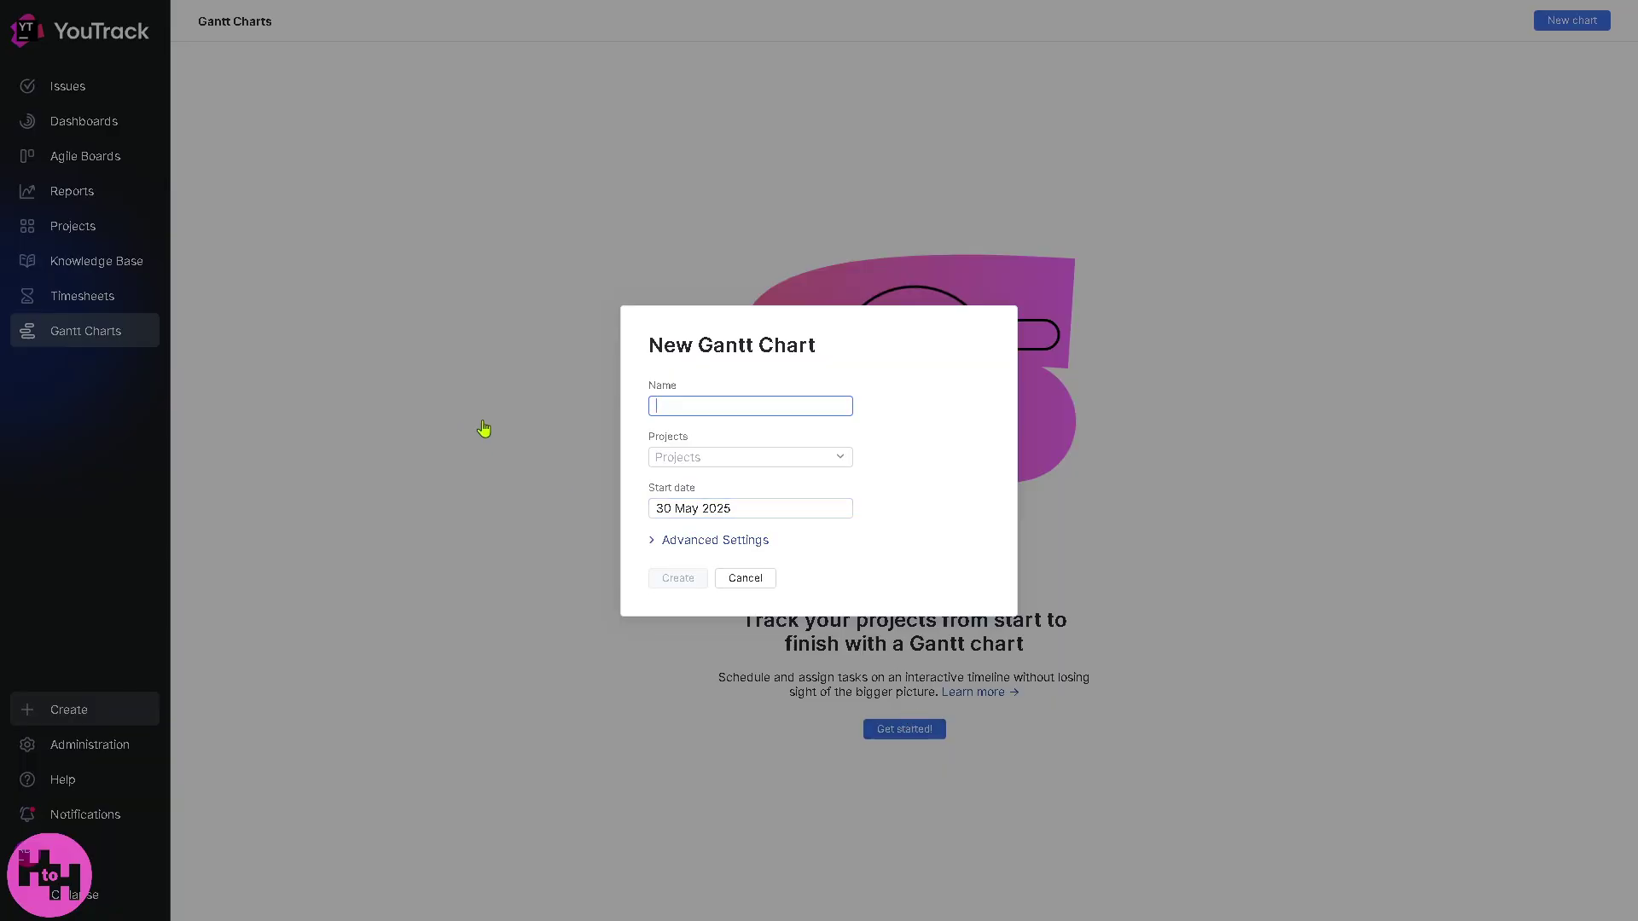
text(How to use YOUTRACK)
click(746, 461)
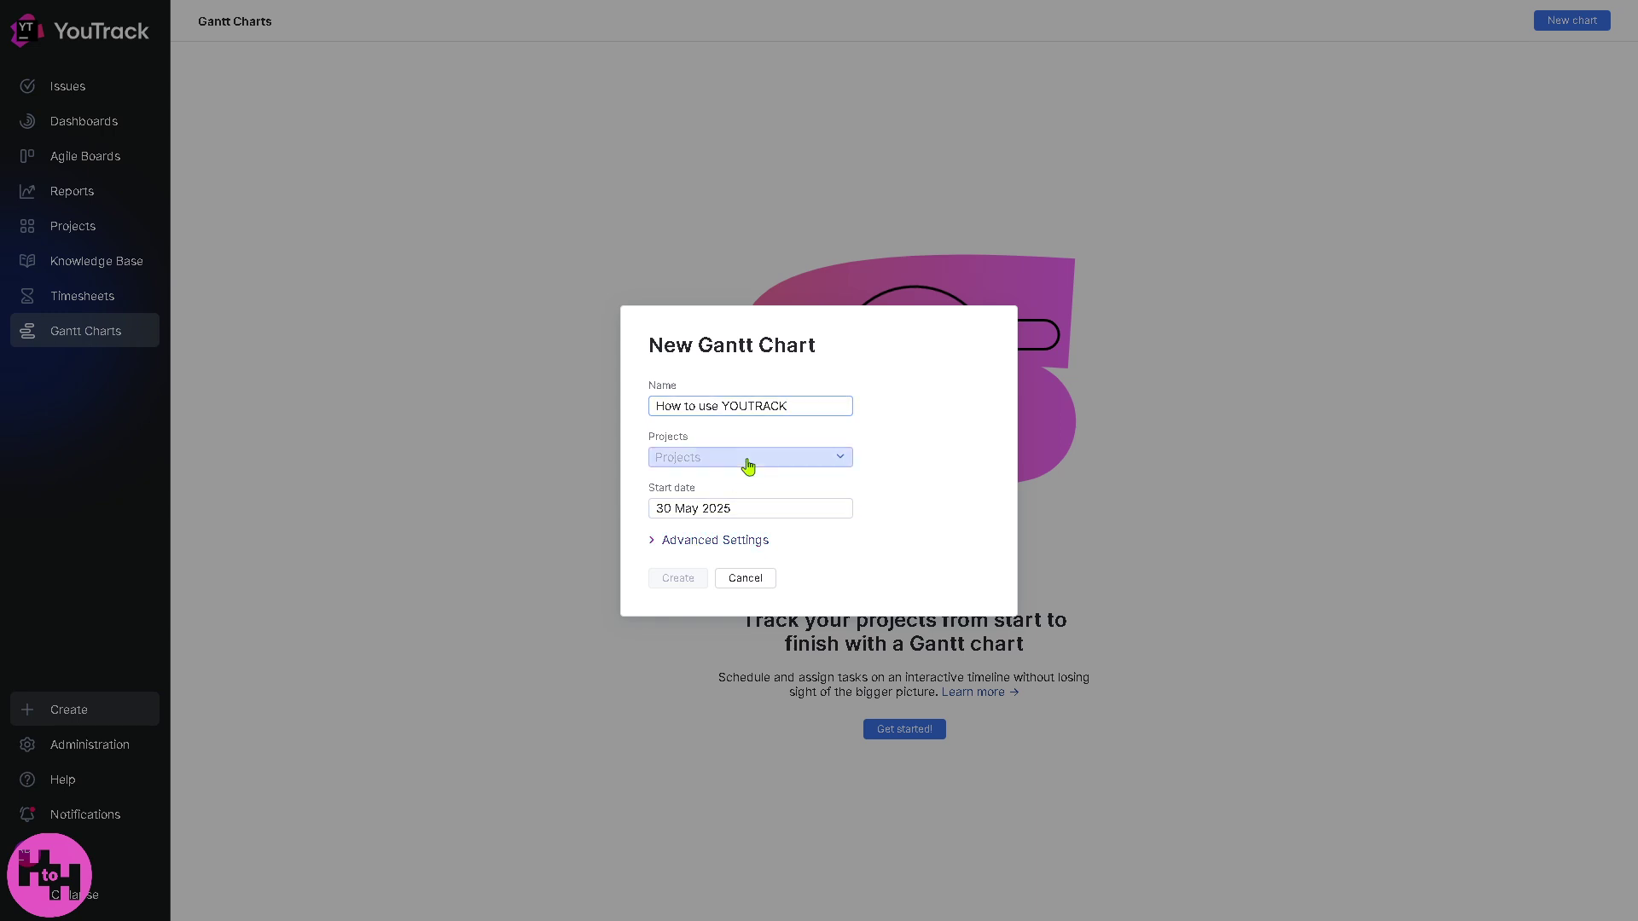
click(740, 547)
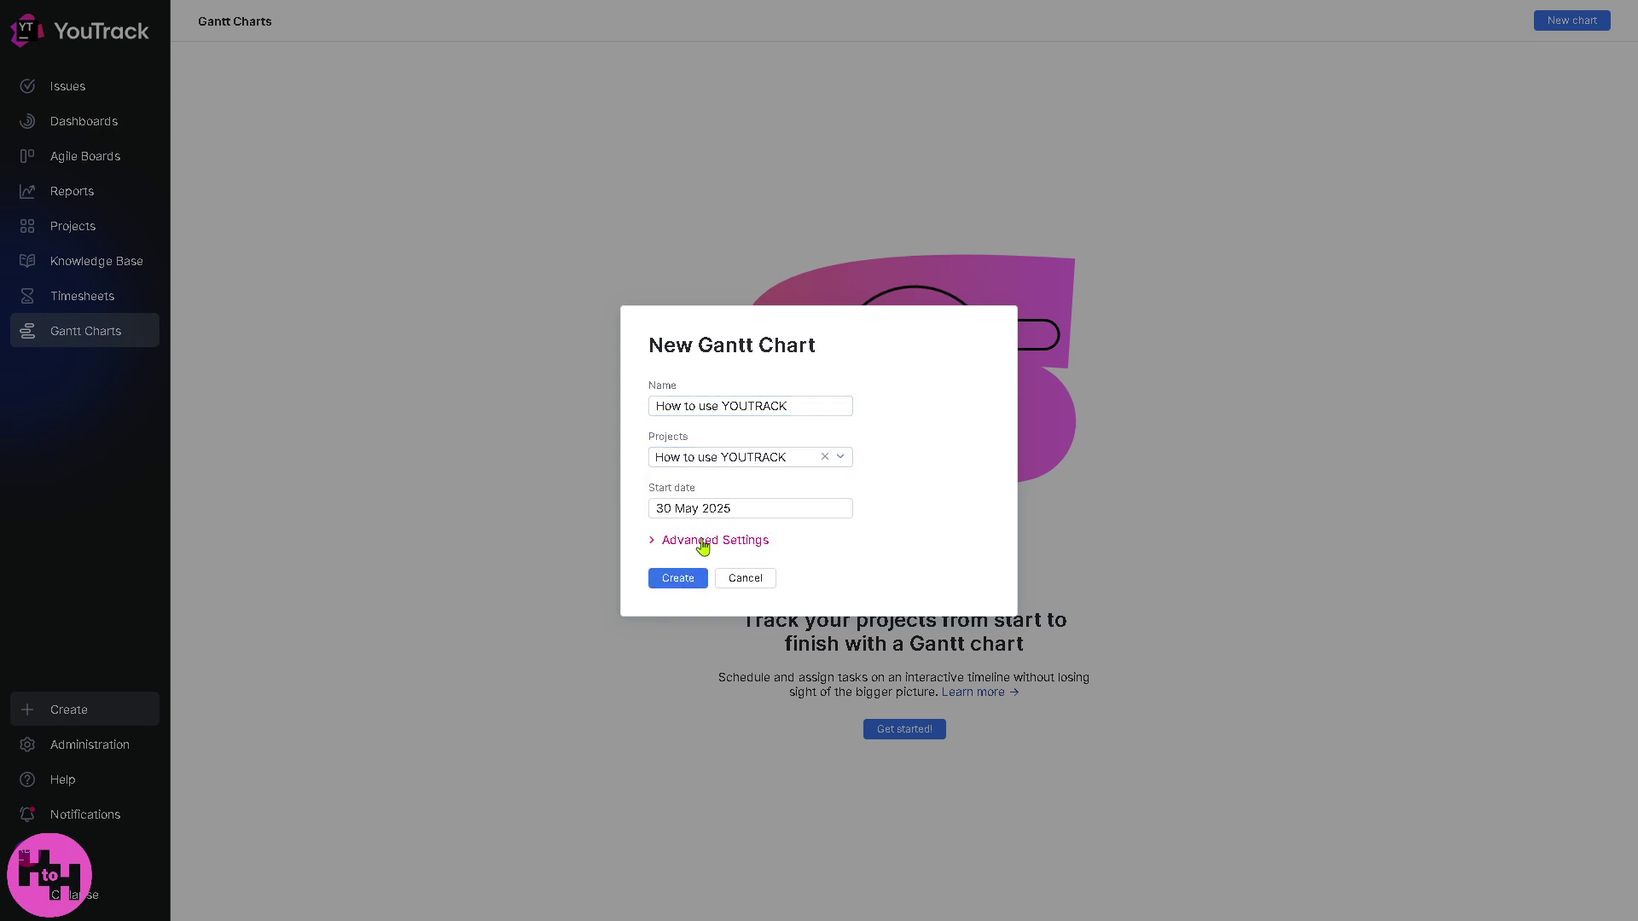
click(704, 544)
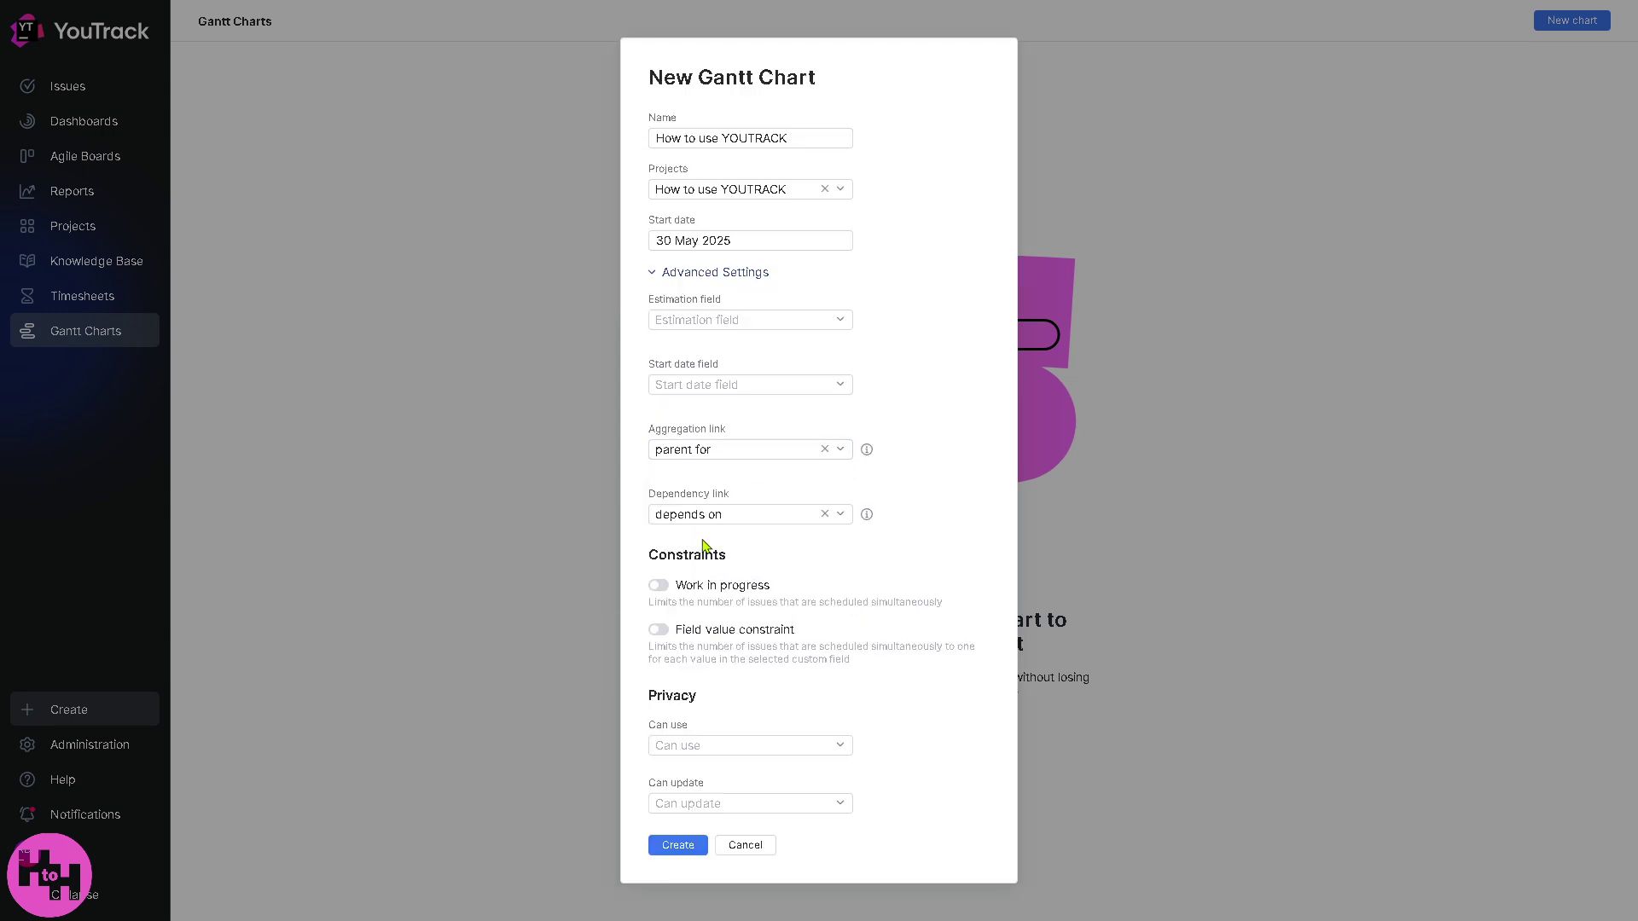
click(677, 845)
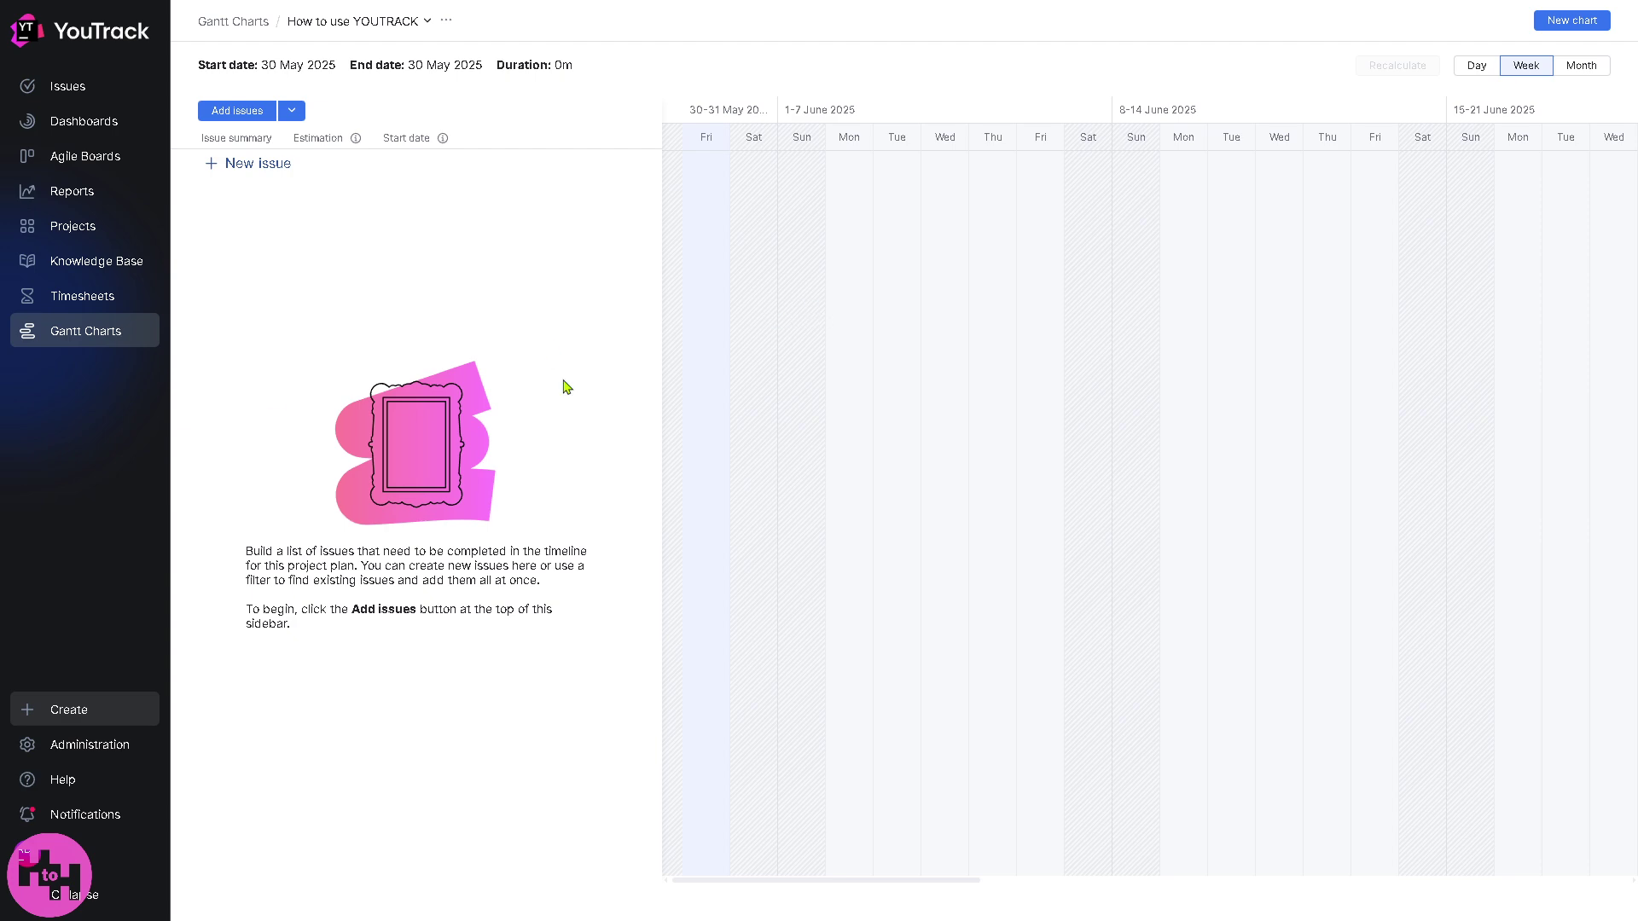
Dismiss the Create menu and return to the Demo project agile board showing DEMO-21.
click(116, 715)
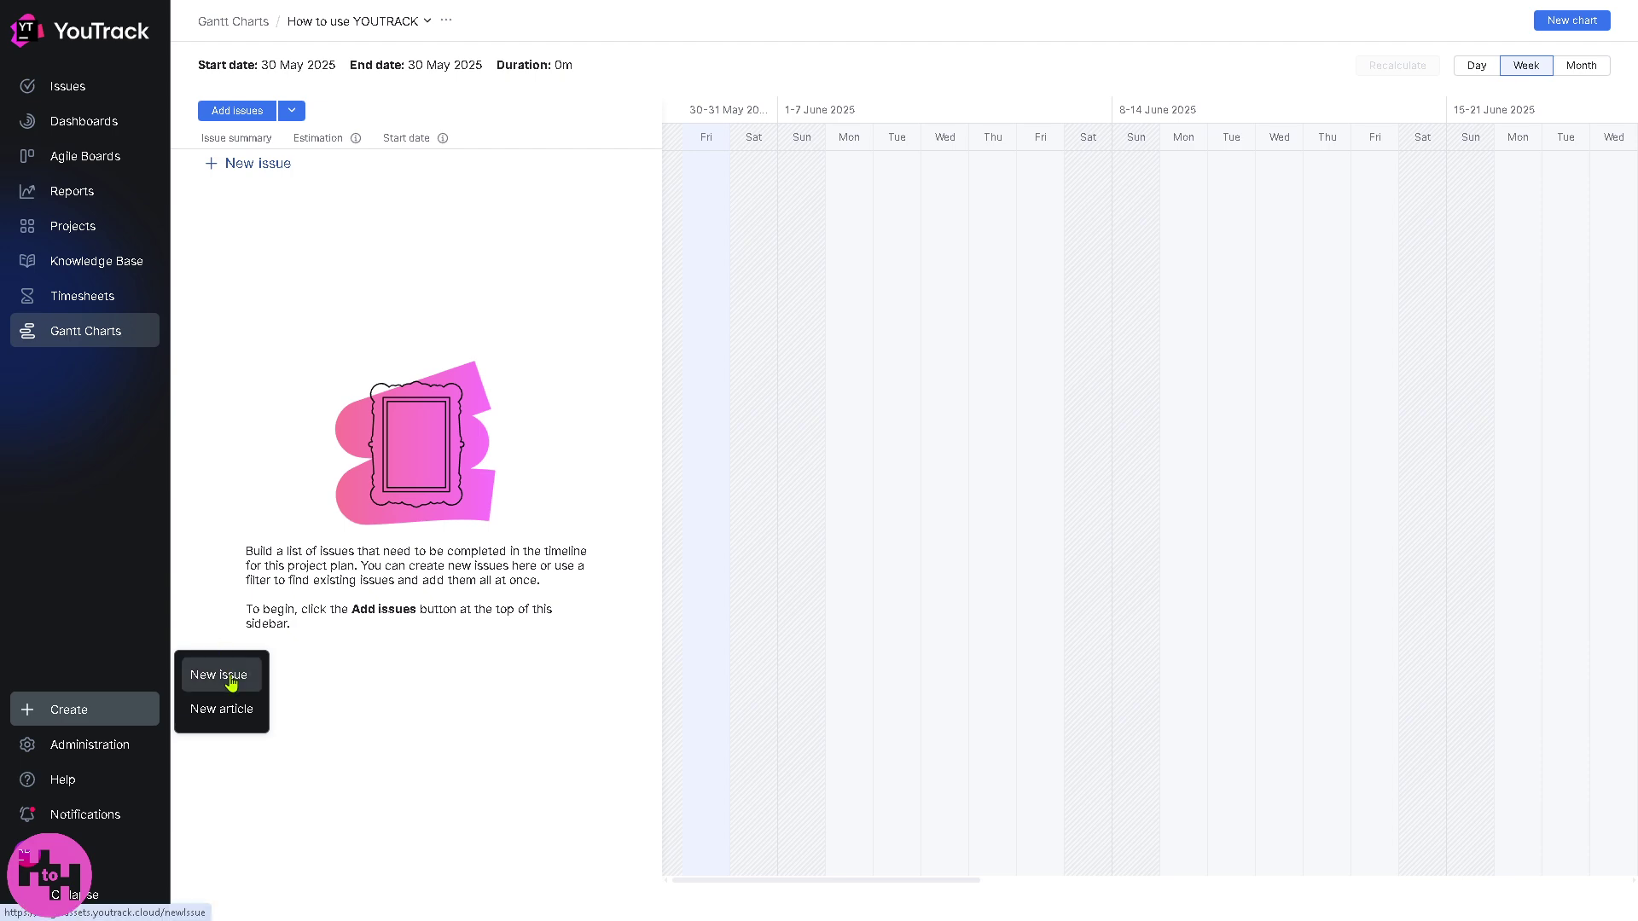
click(446, 776)
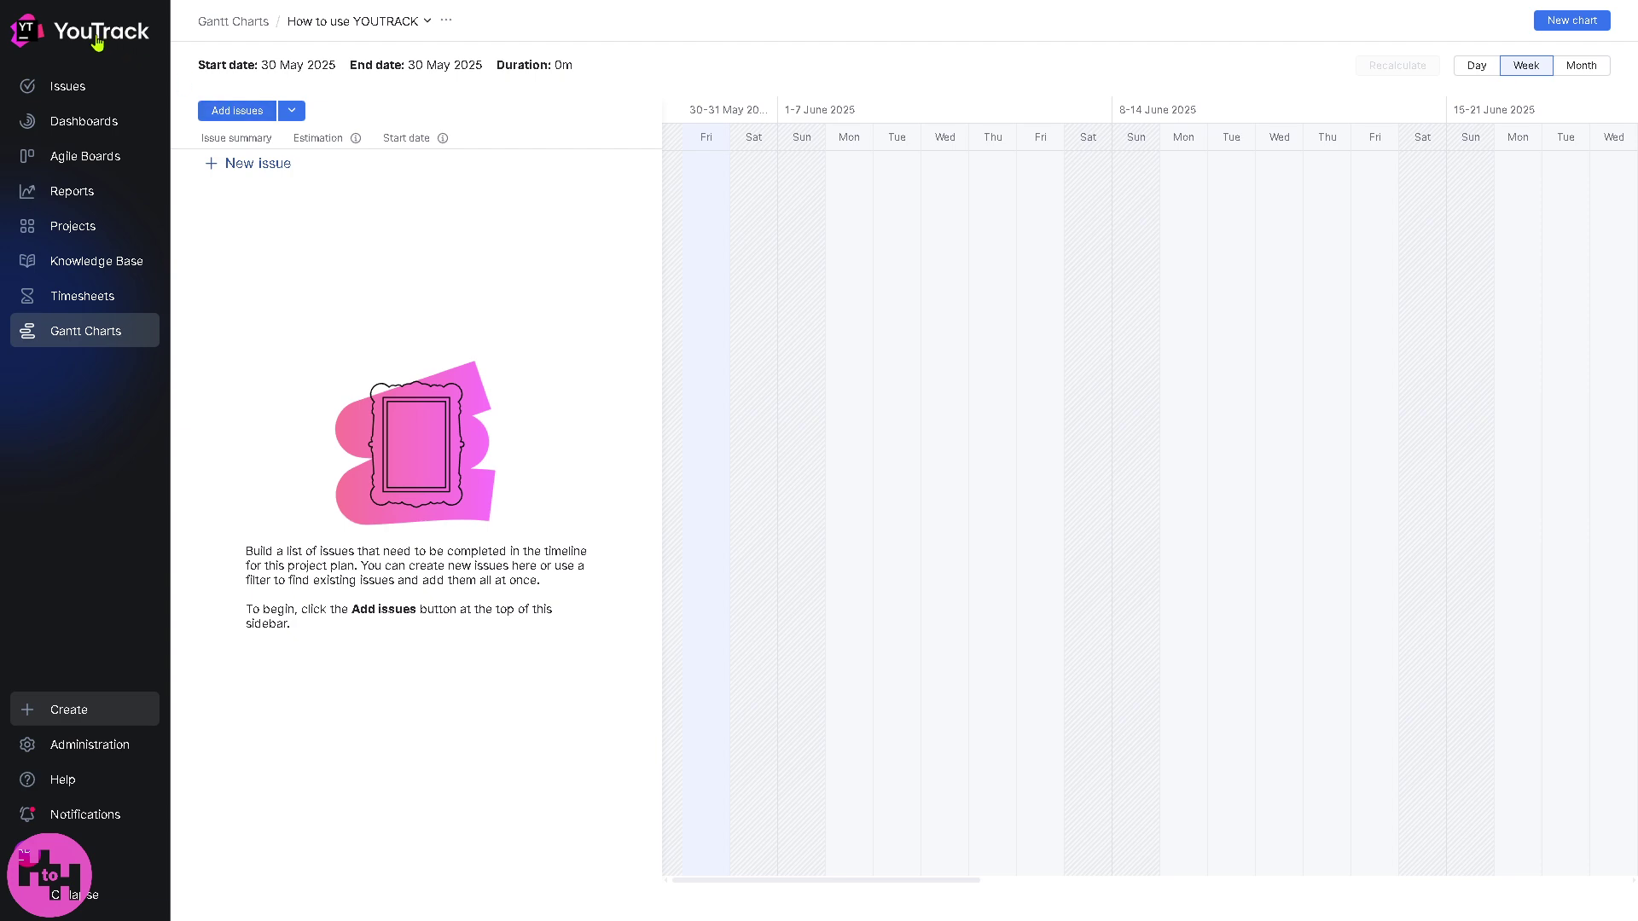
click(86, 156)
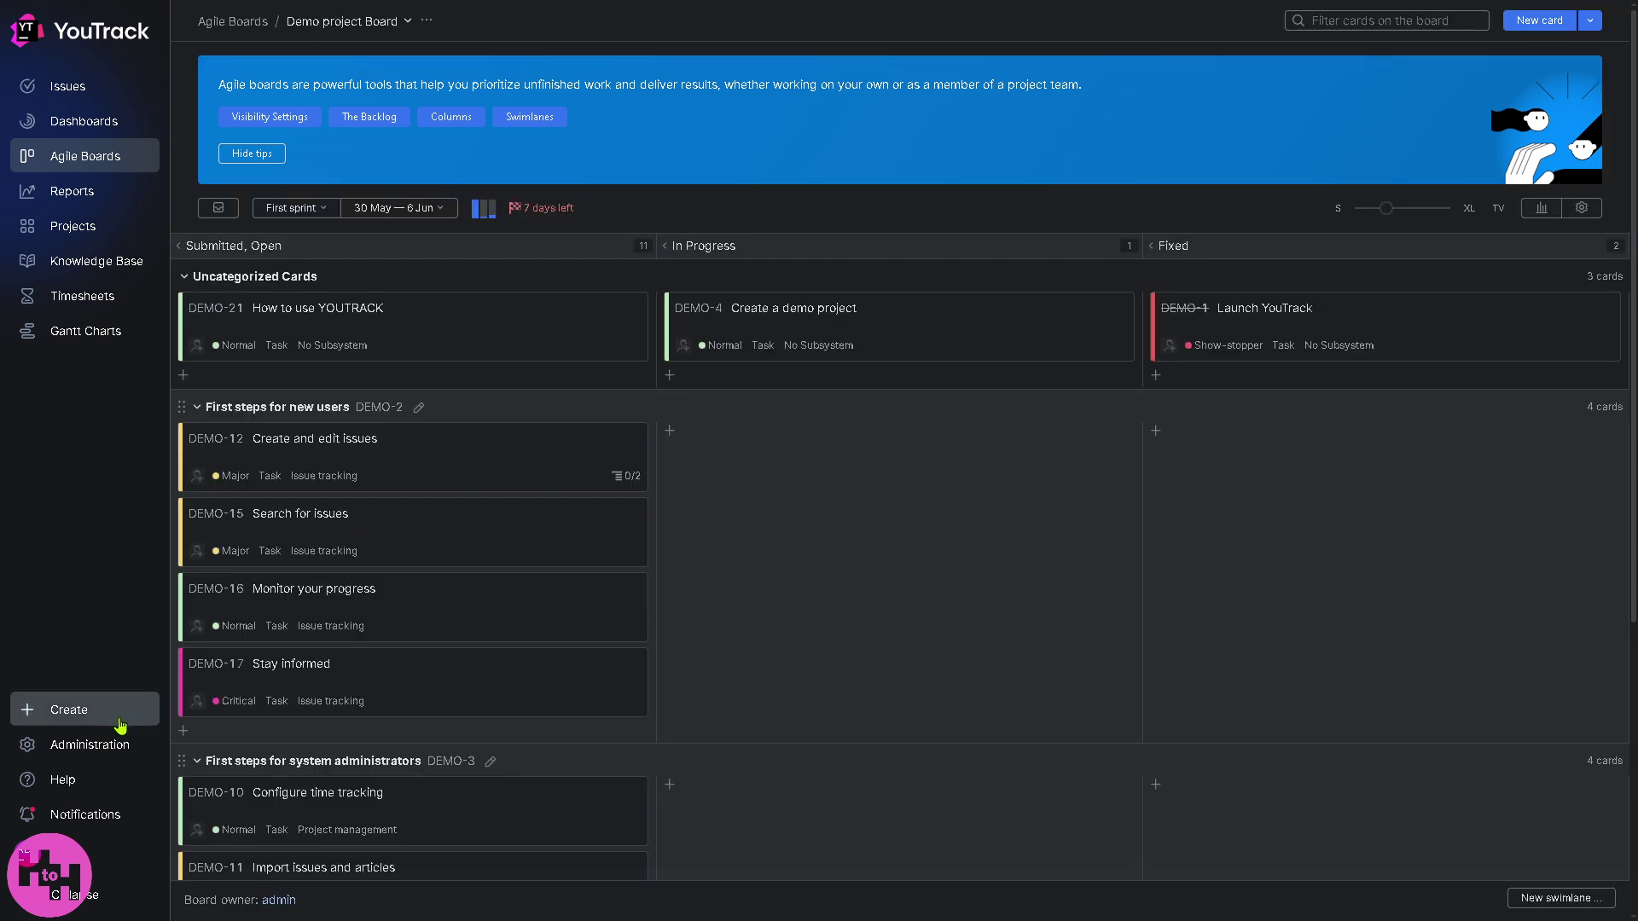
Browse the Administration menu and its Integrations submenu.
click(91, 749)
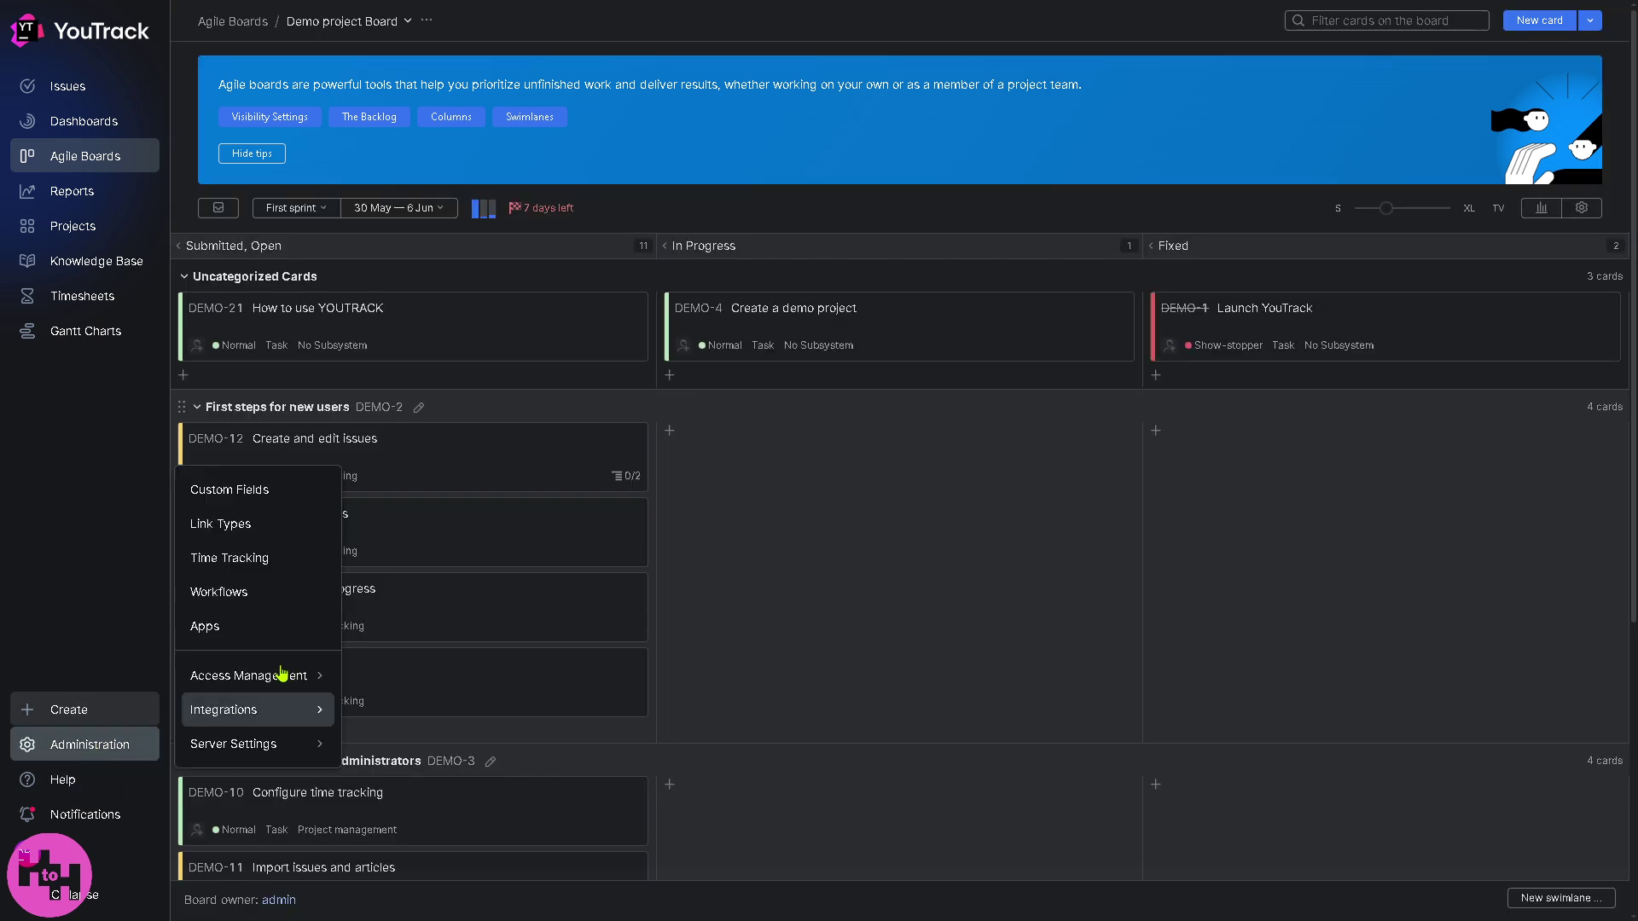
mouse_move(247, 713)
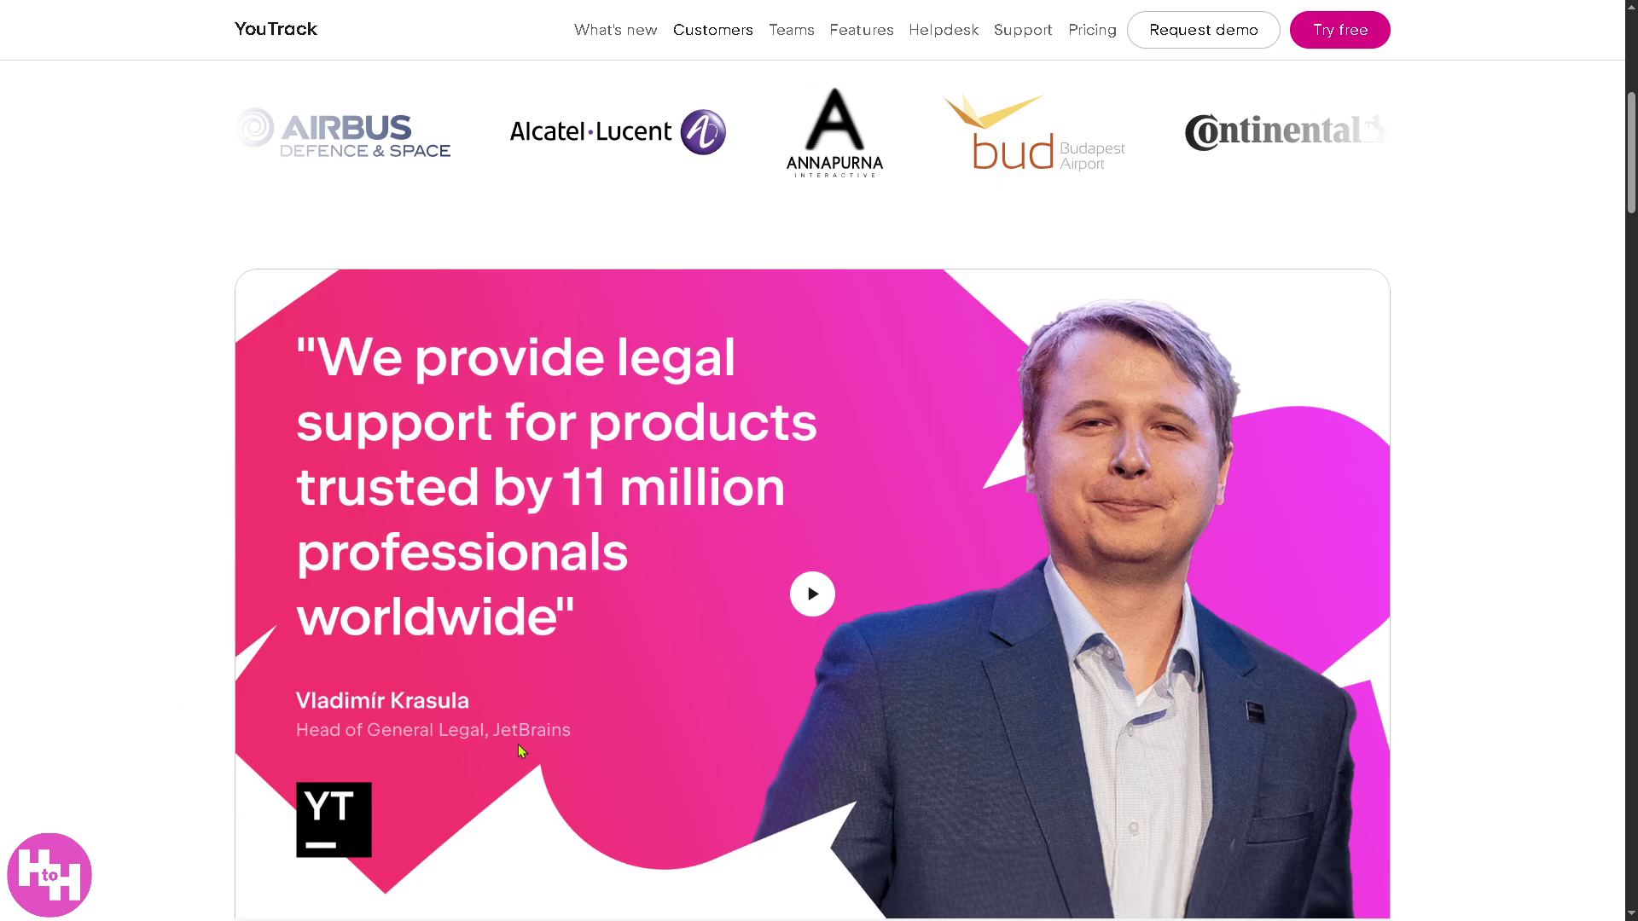
Play the JetBrains legal team testimonial video on the YouTrack Customers page.
click(822, 595)
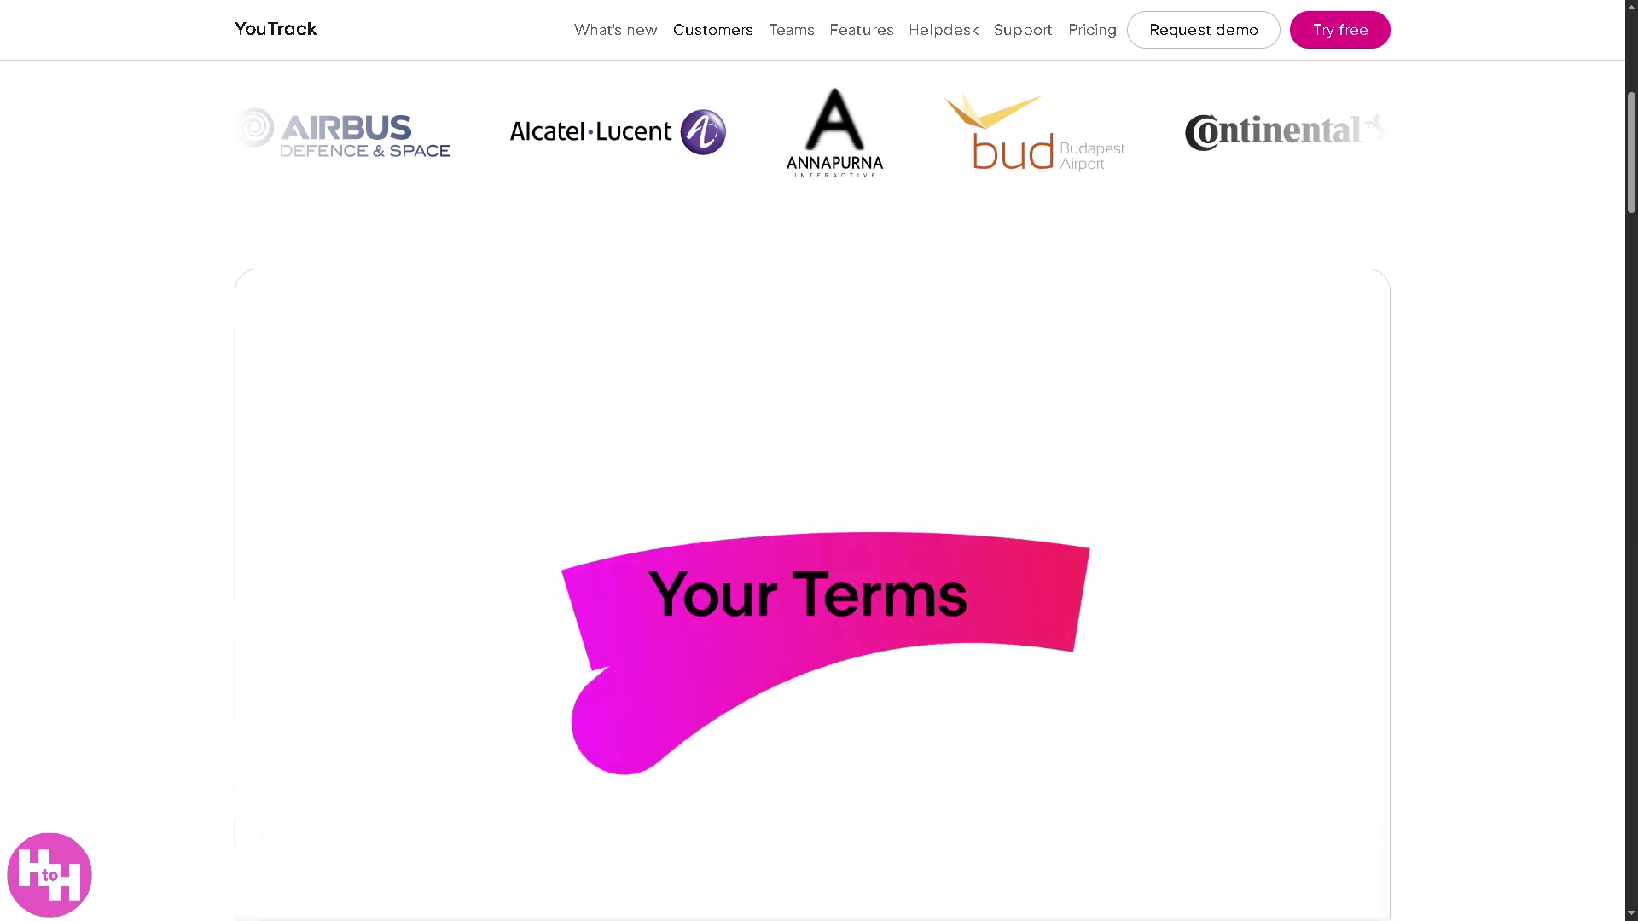